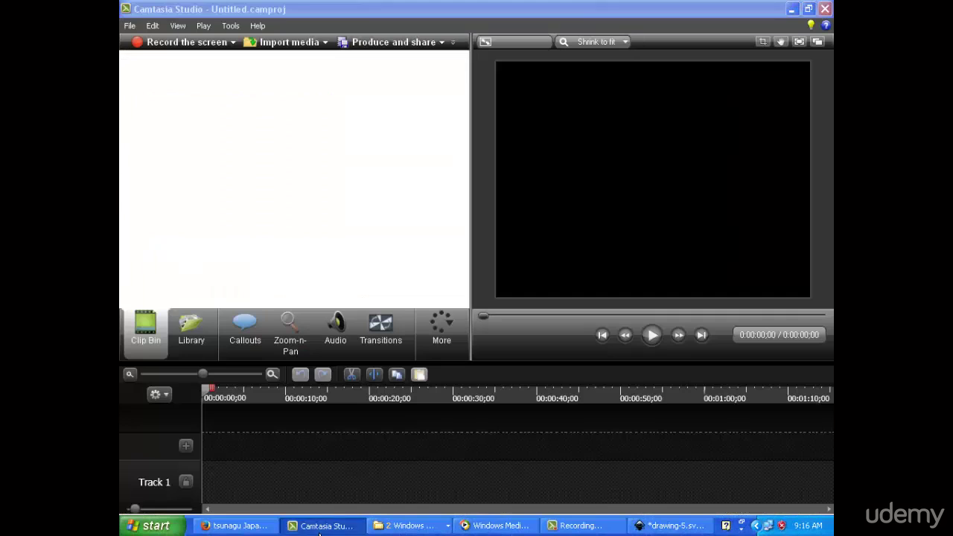
left_click(320, 525)
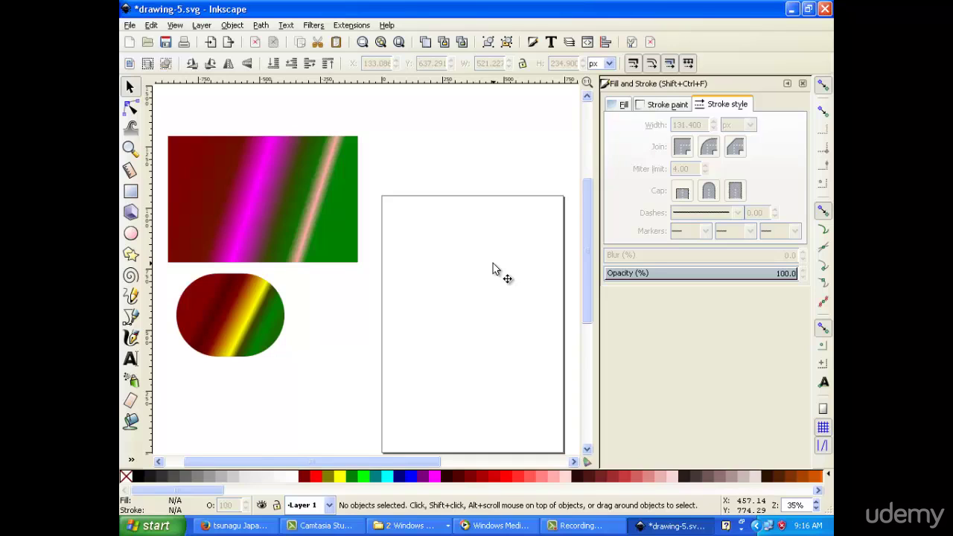
Type 'Welcome' as a text object near the top of the blank page, fixing typos
left_click(130, 358)
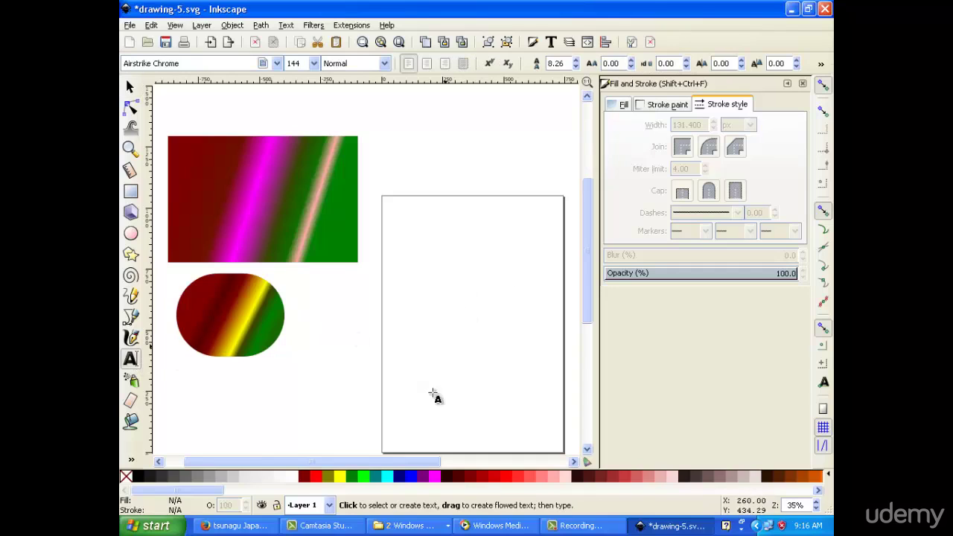
left_click_drag(419, 462, 476, 462)
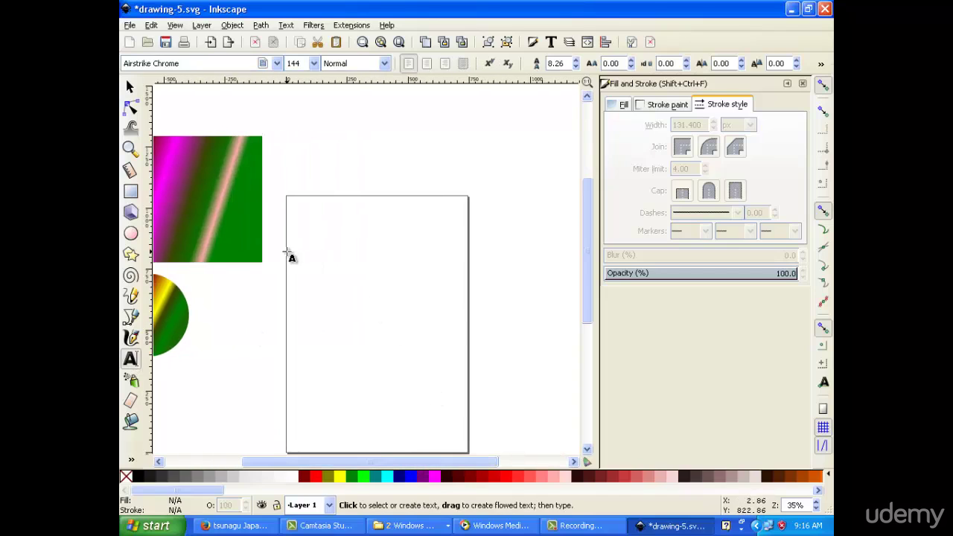
left_click(311, 254)
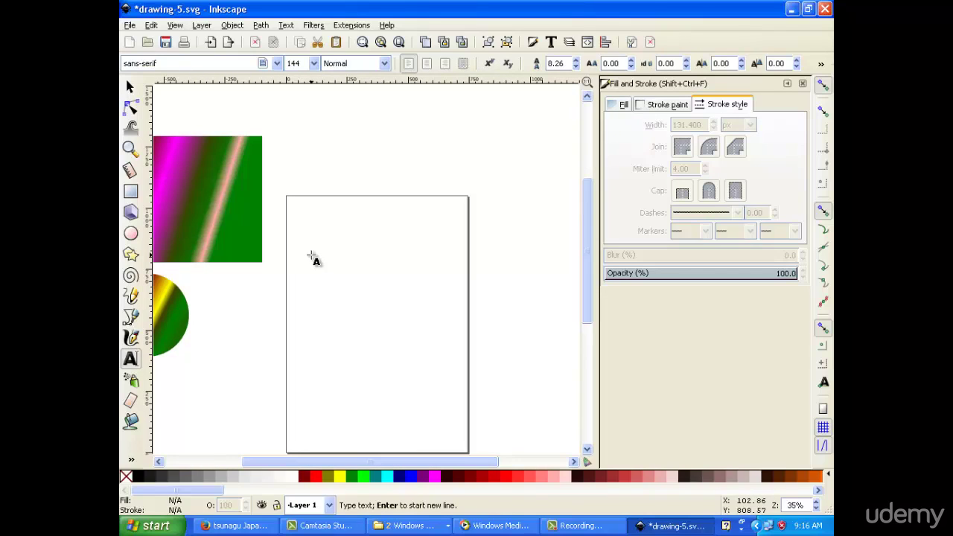
type("H")
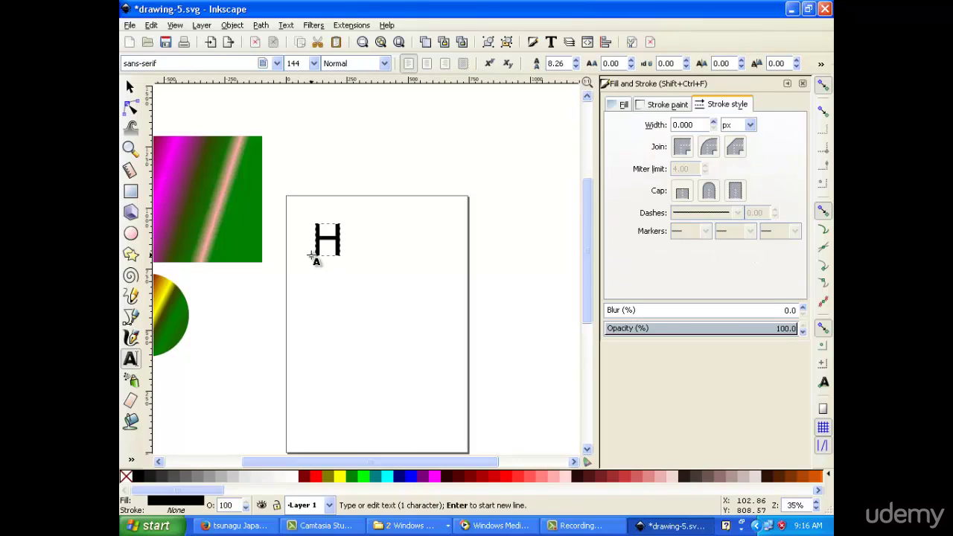
key("BackSpace")
type("Welcon")
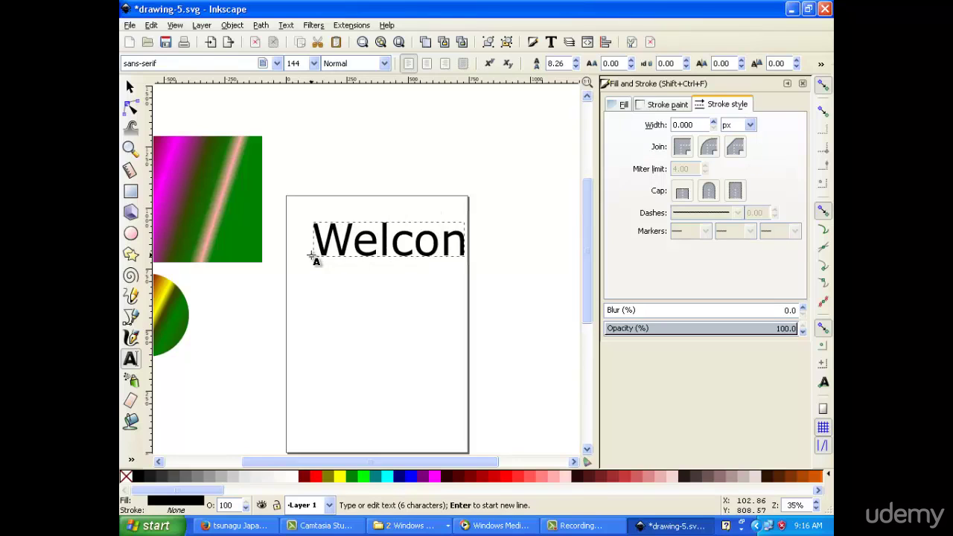
key("BackSpace")
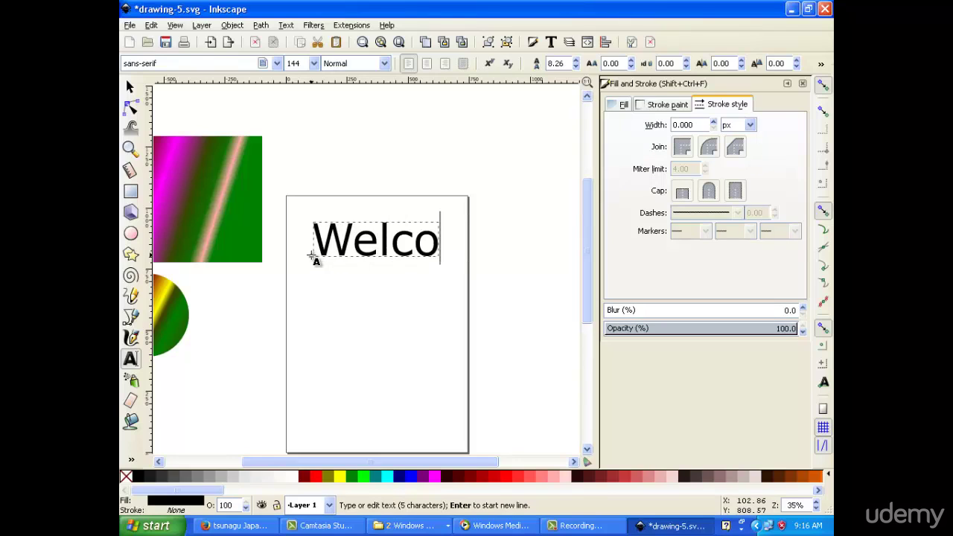
type("me")
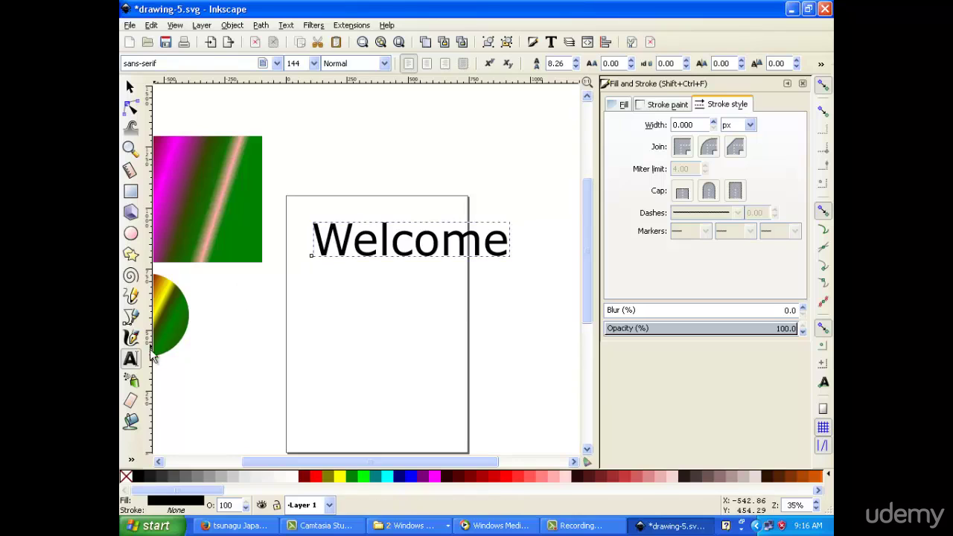
Enlarge the Welcome text to font size 200, after trying sizes 36 and 72
left_click(313, 63)
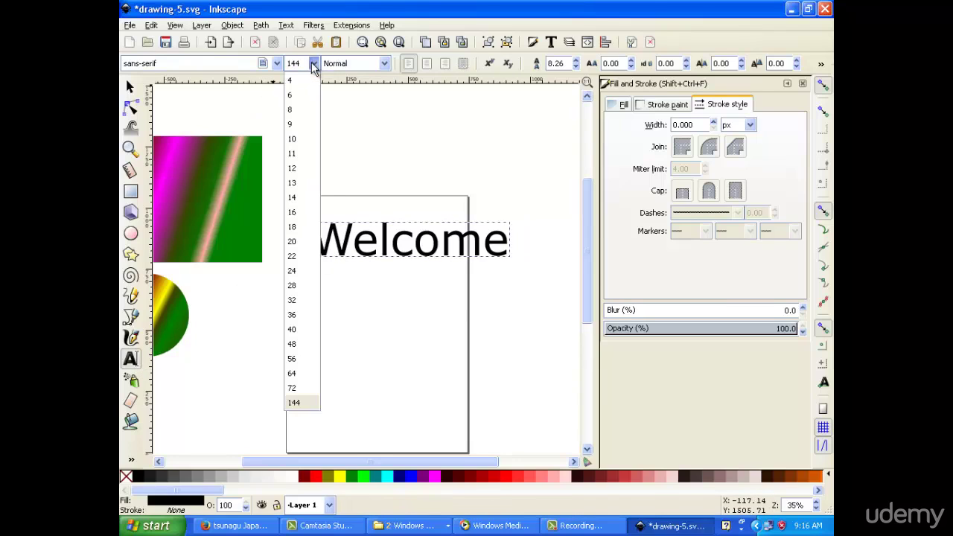
left_click(305, 315)
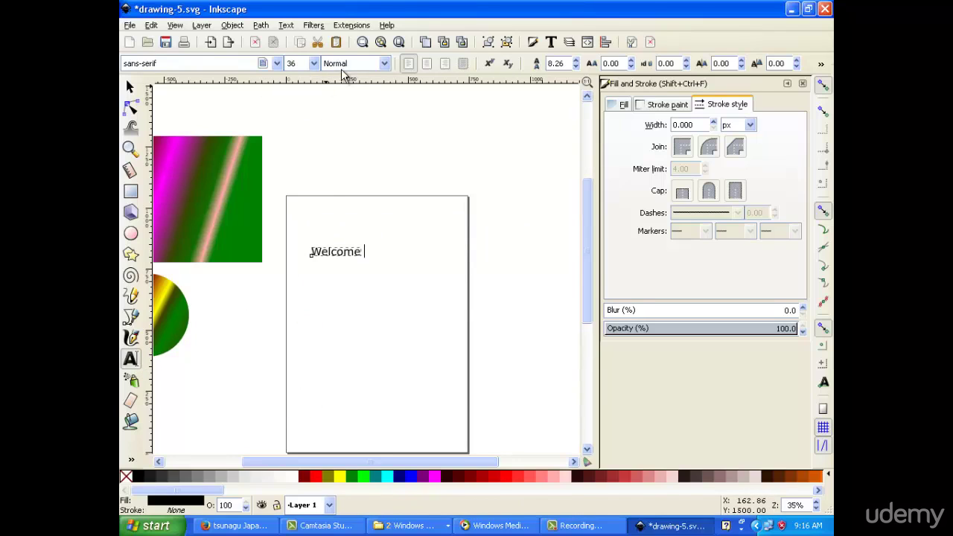
left_click(314, 63)
left_click(303, 388)
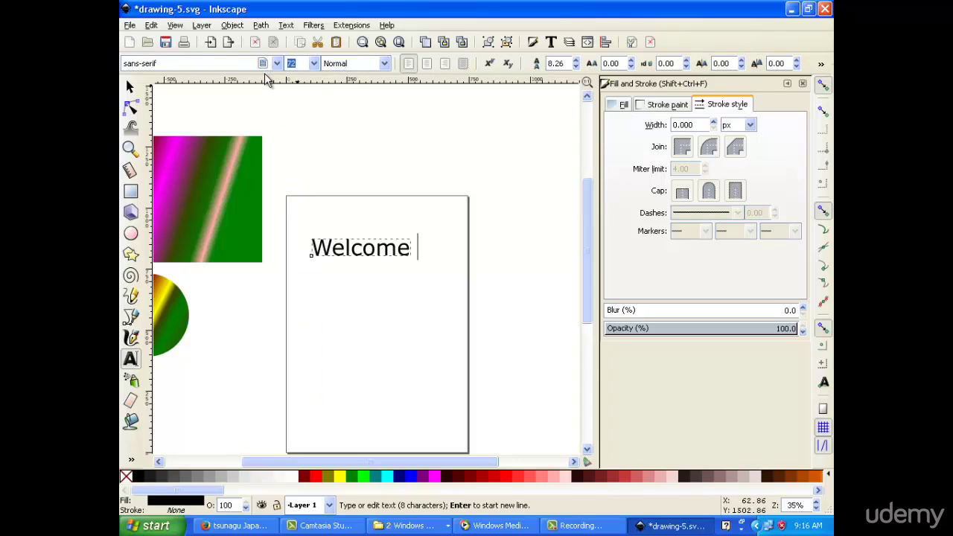
type("55")
key("BackSpace")
key("BackSpace")
type("200")
key("Return")
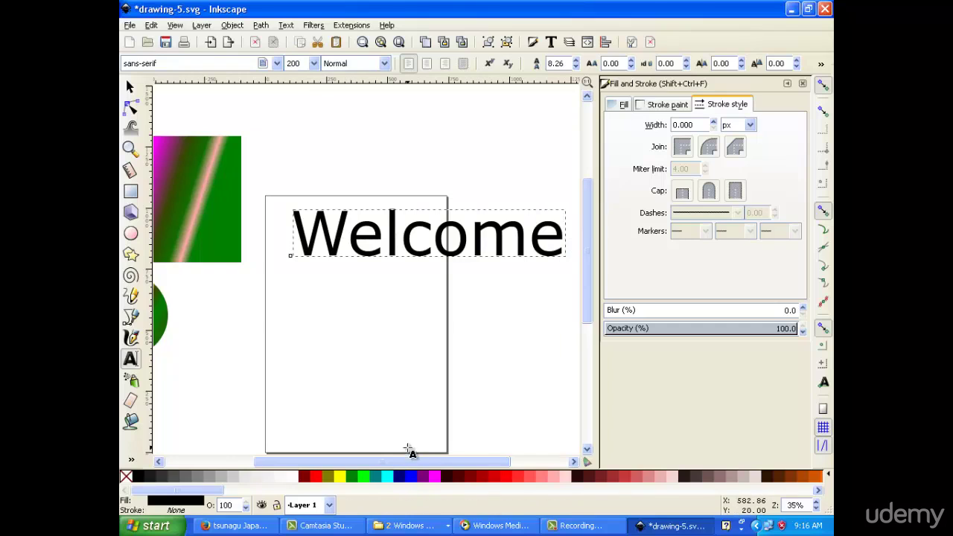
Try the Bold, Bold Italic and Italic font styles on the word
left_click_drag(411, 462, 451, 463)
left_click(385, 63)
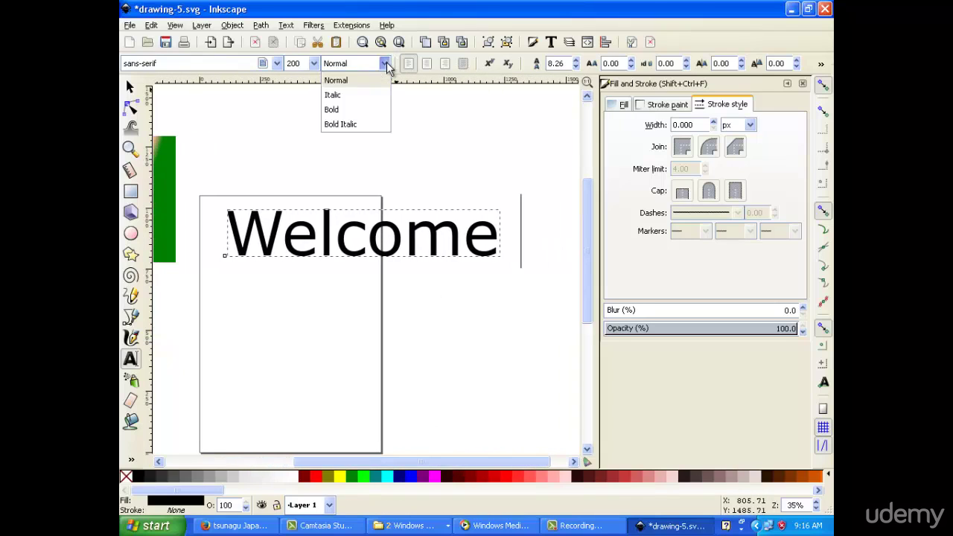
left_click(378, 110)
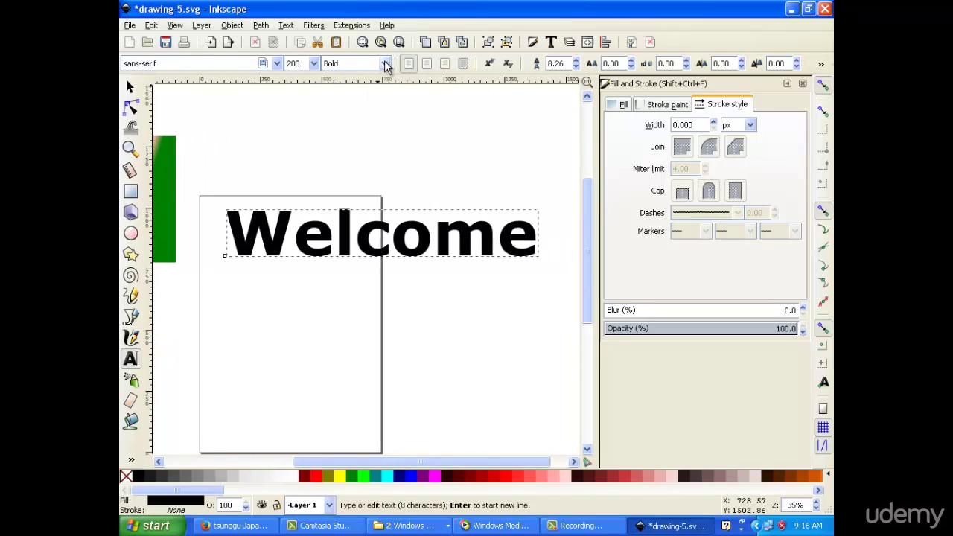
left_click(385, 63)
left_click(359, 125)
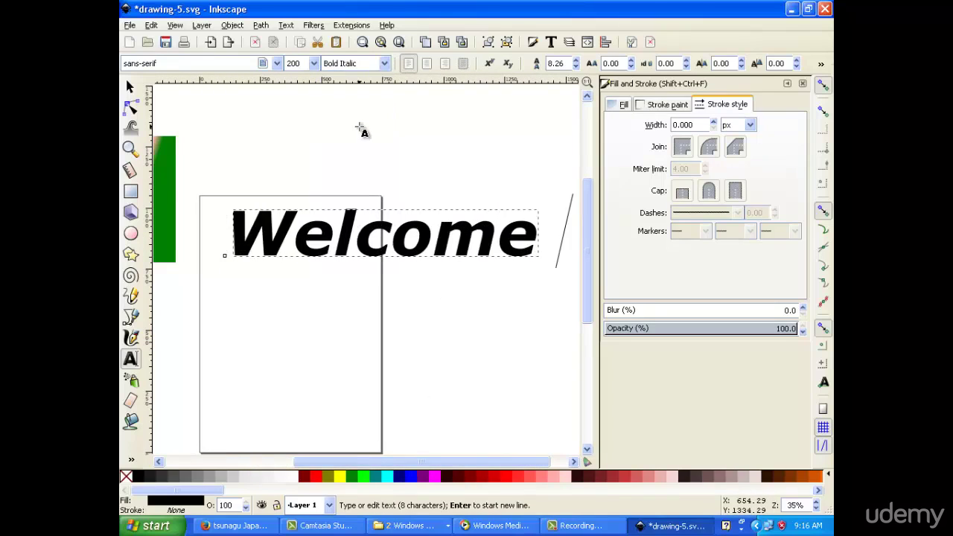
left_click(385, 63)
left_click(375, 96)
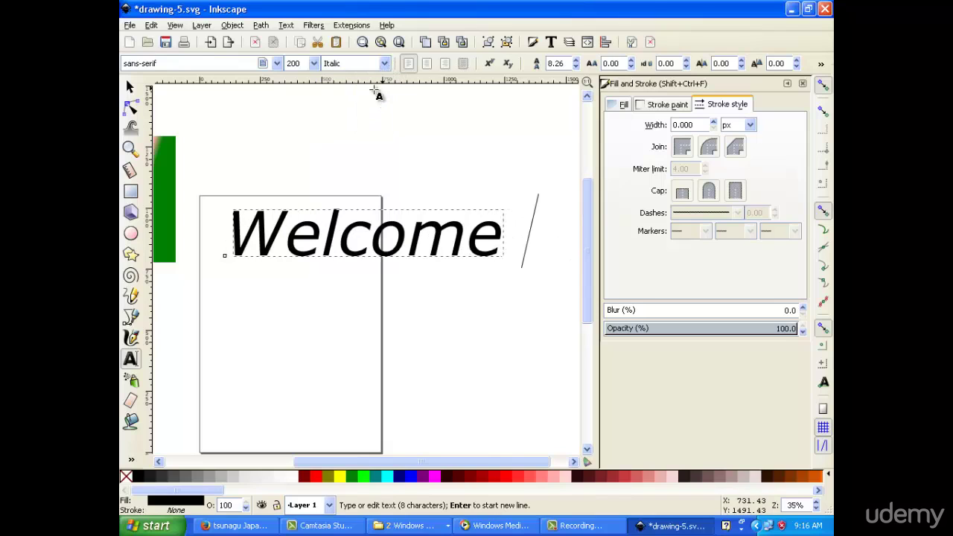
left_click(384, 64)
Return Welcome to Normal style and apply the Them! font family
left_click(374, 78)
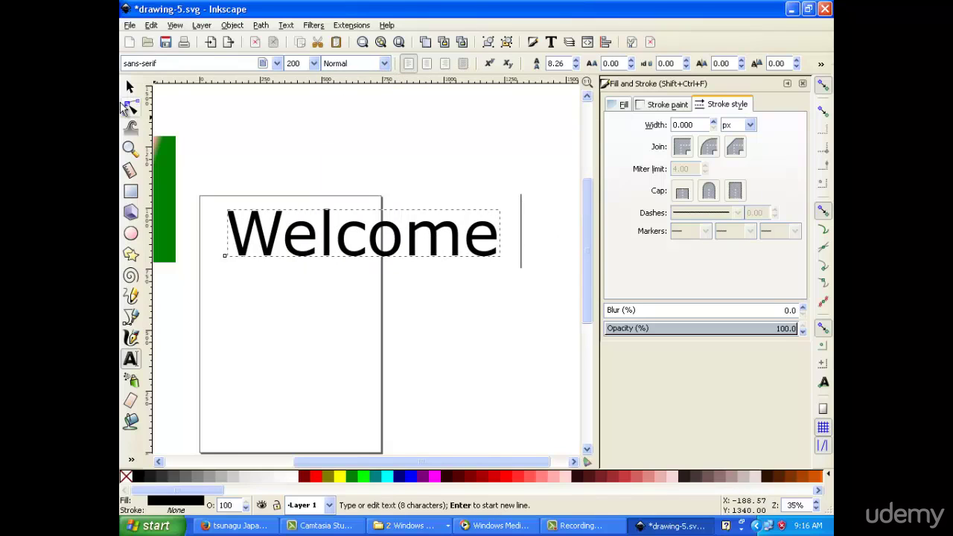
left_click(277, 64)
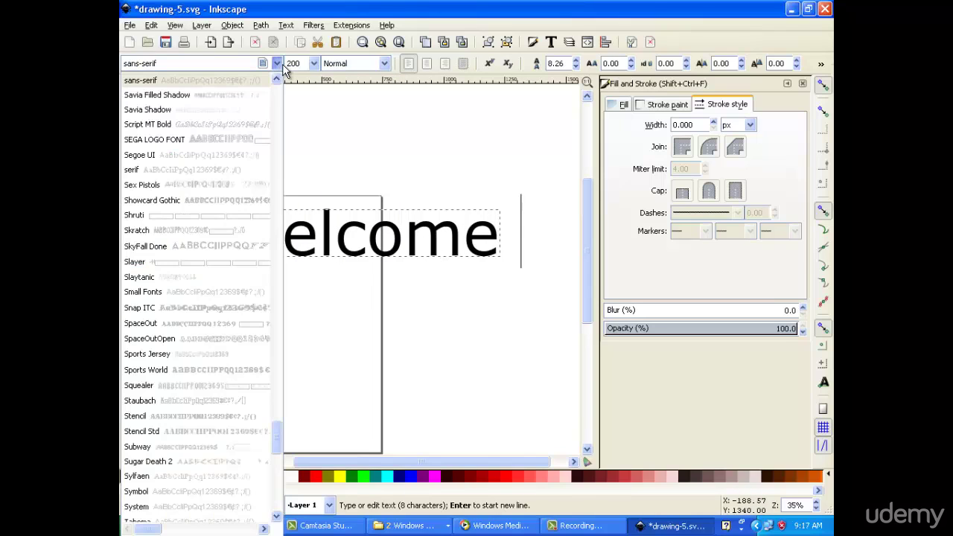
left_click(277, 64)
left_click(277, 64)
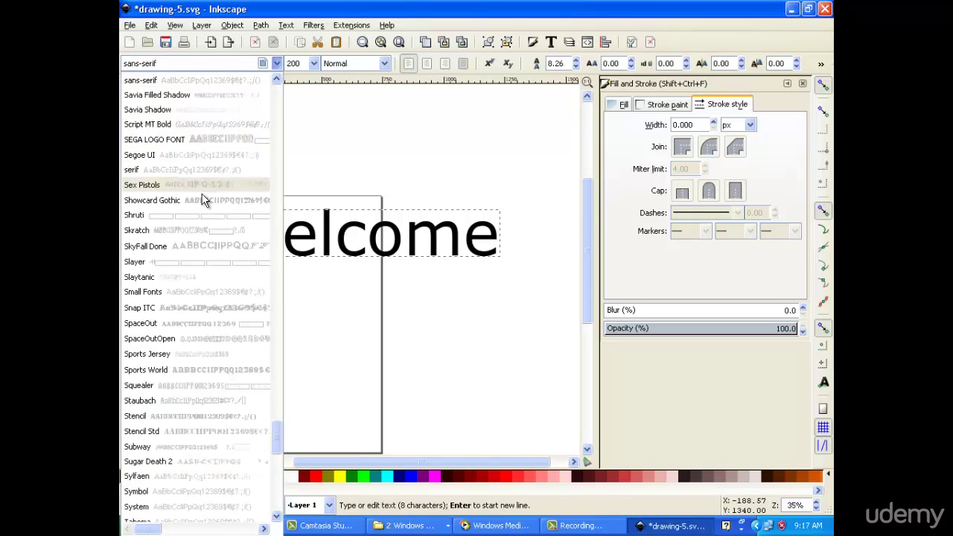
scroll(194, 202, "down", 9)
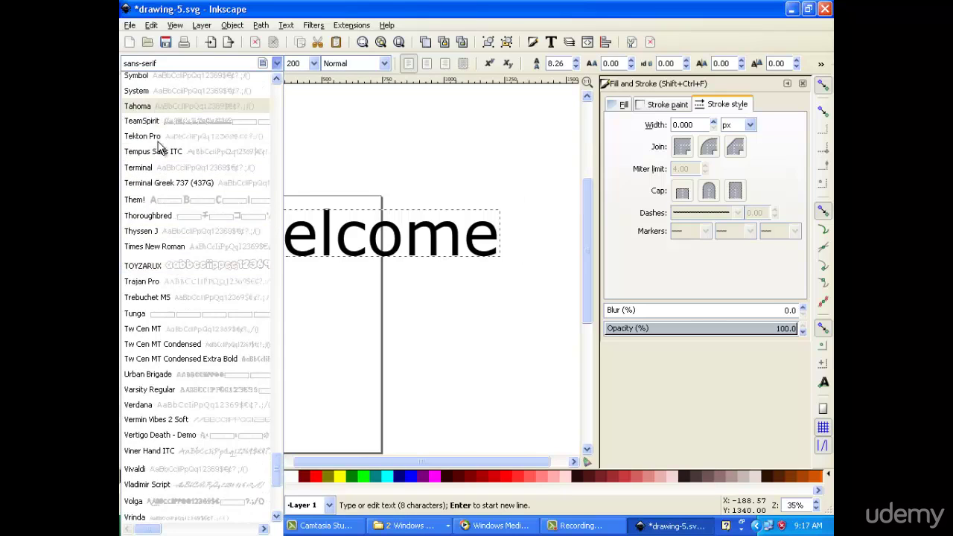
scroll(193, 281, "up", 3)
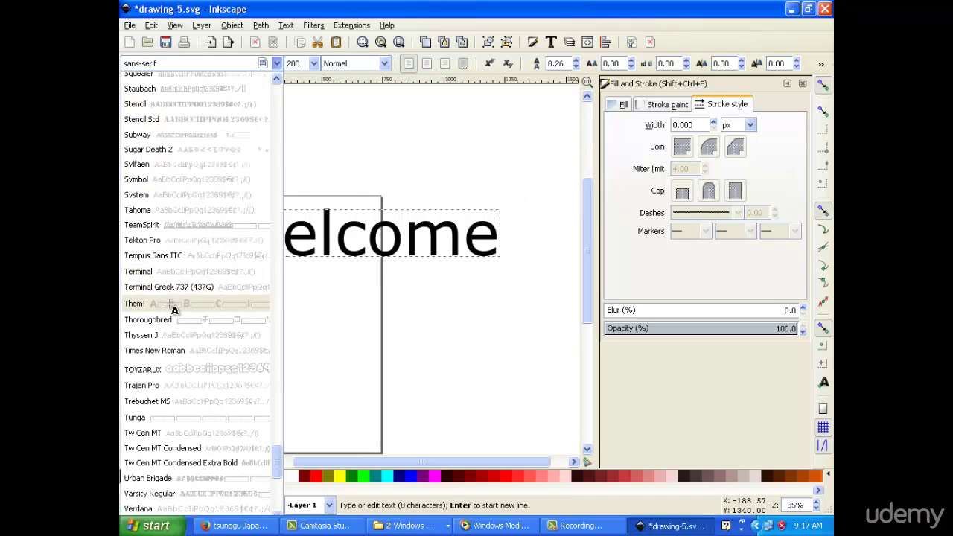
left_click(170, 305)
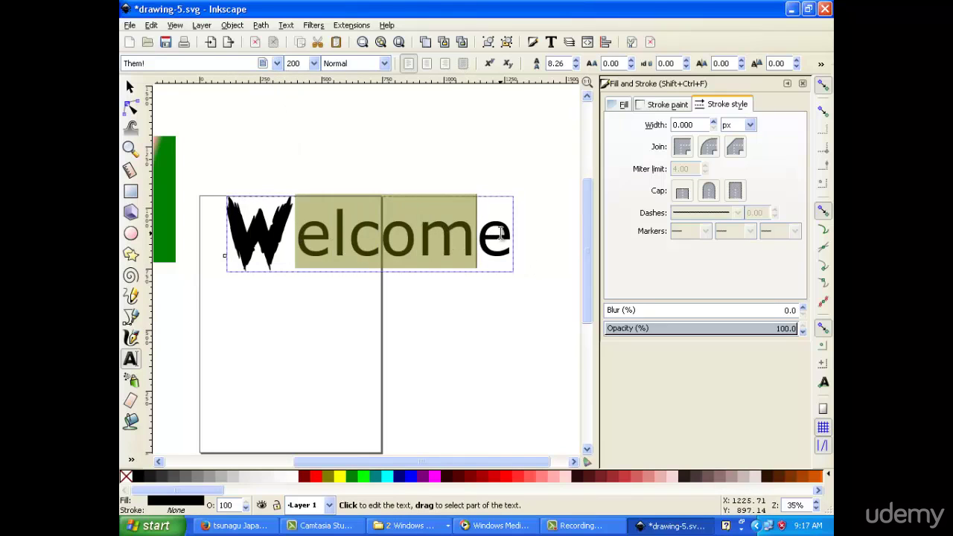
Preview Welcome in successive fonts up to Sugar Death 2, then drag it up toward the page top
left_click_drag(509, 235, 294, 235)
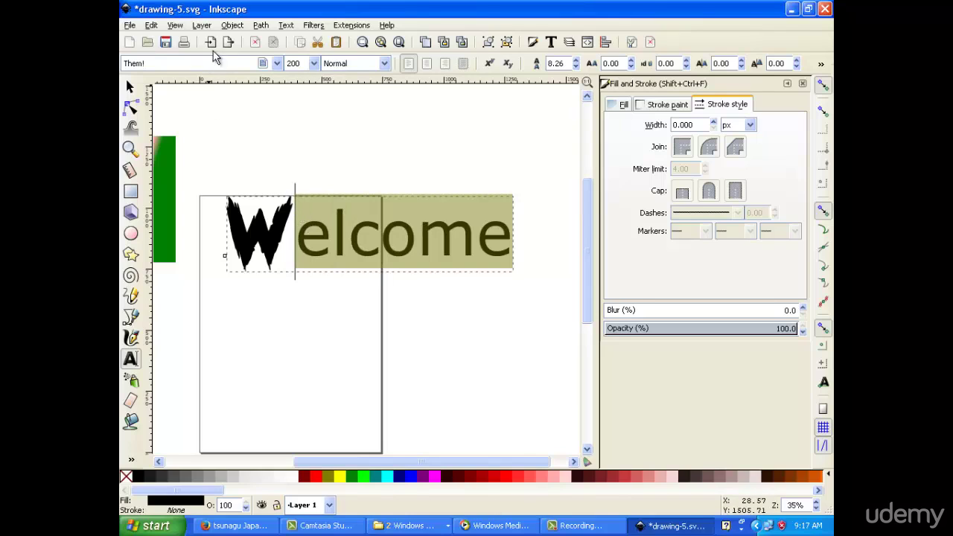
key("Left")
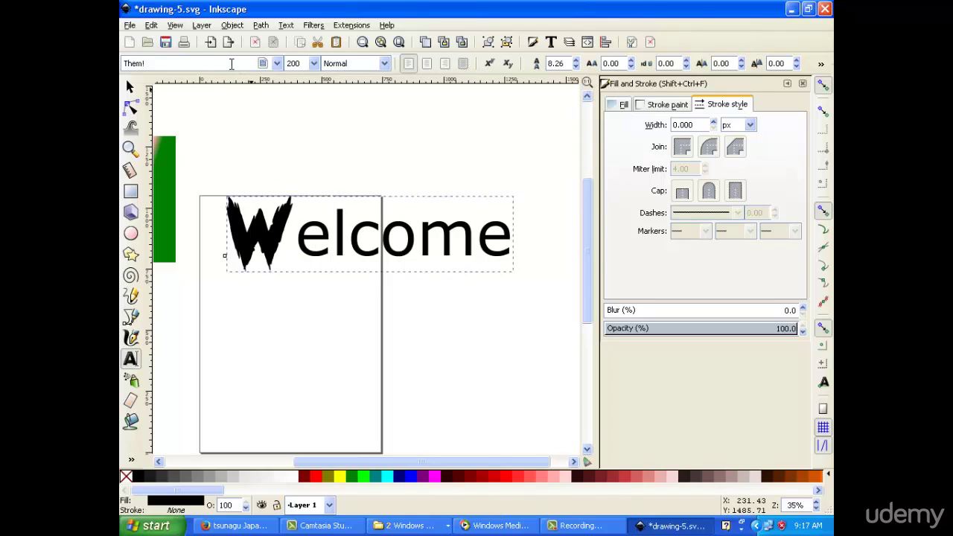
scroll(232, 64, "down", 2)
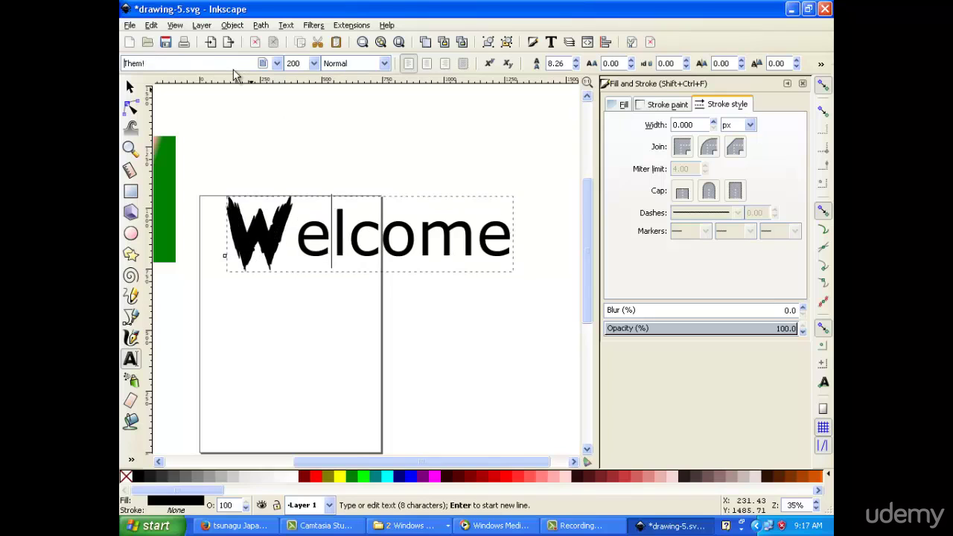
scroll(233, 68, "up", 4)
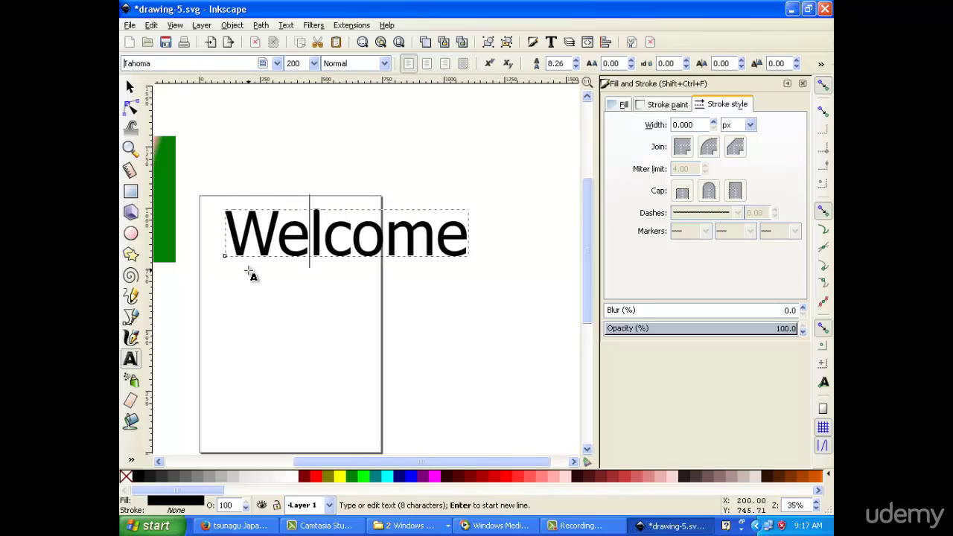
key("Up")
key("Up")
key("Up")
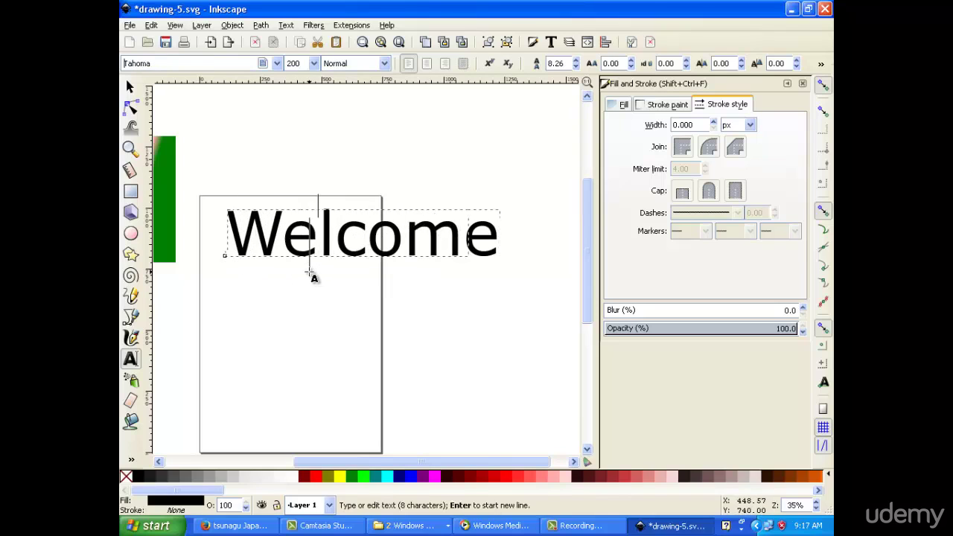
key("Up")
key("Up")
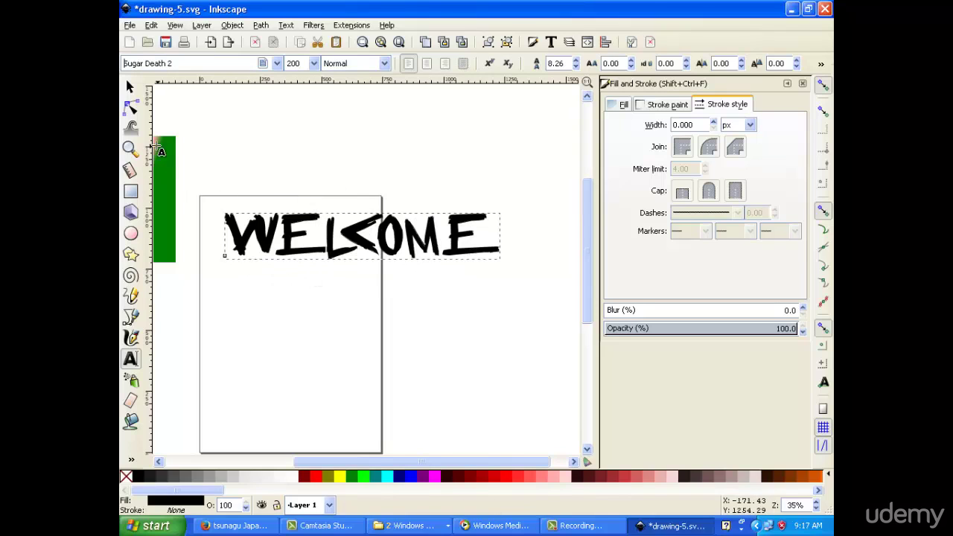
left_click(129, 88)
left_click_drag(309, 249, 282, 200)
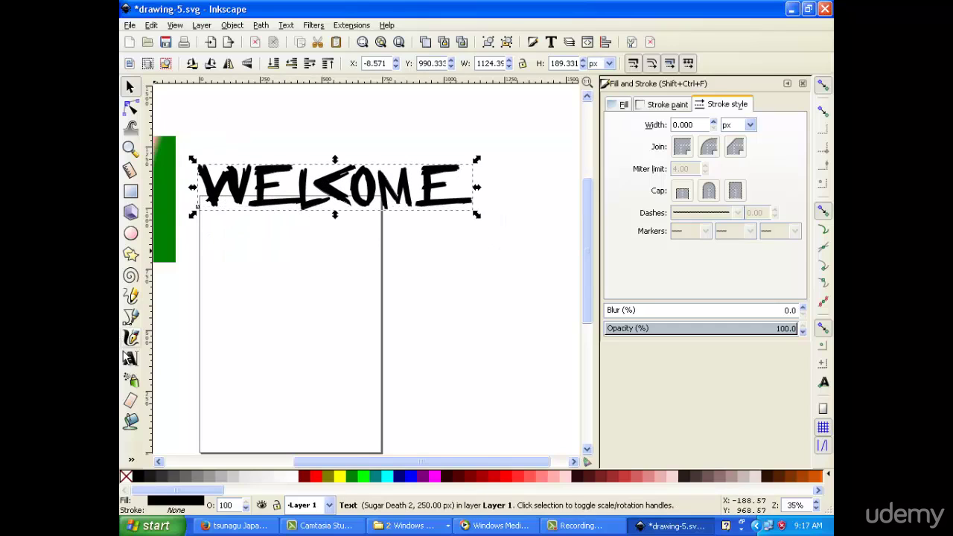
Step the font family past Subway and Stencil to the slab font Staubach
left_click(130, 358)
left_click(234, 63)
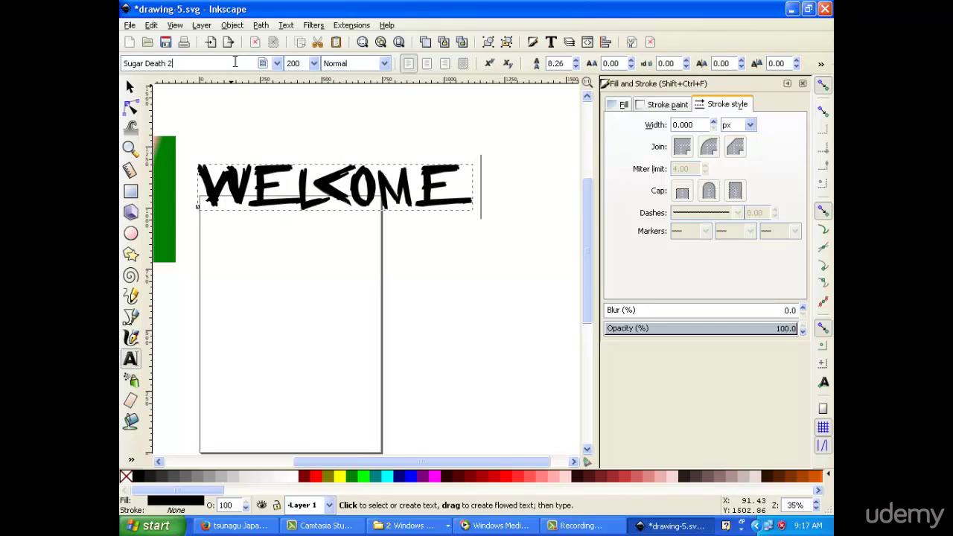
key("Up")
key("Down")
key("Up")
key("Up")
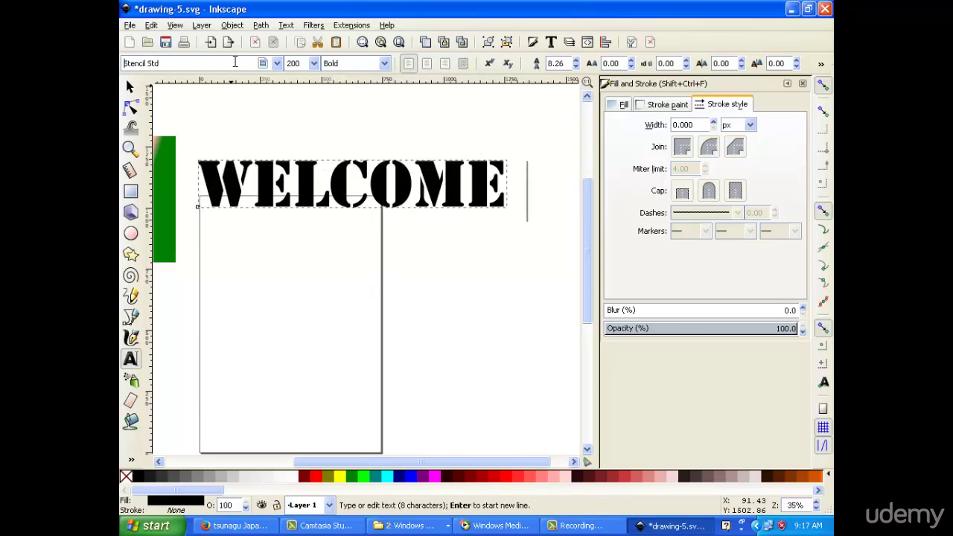
key("Up")
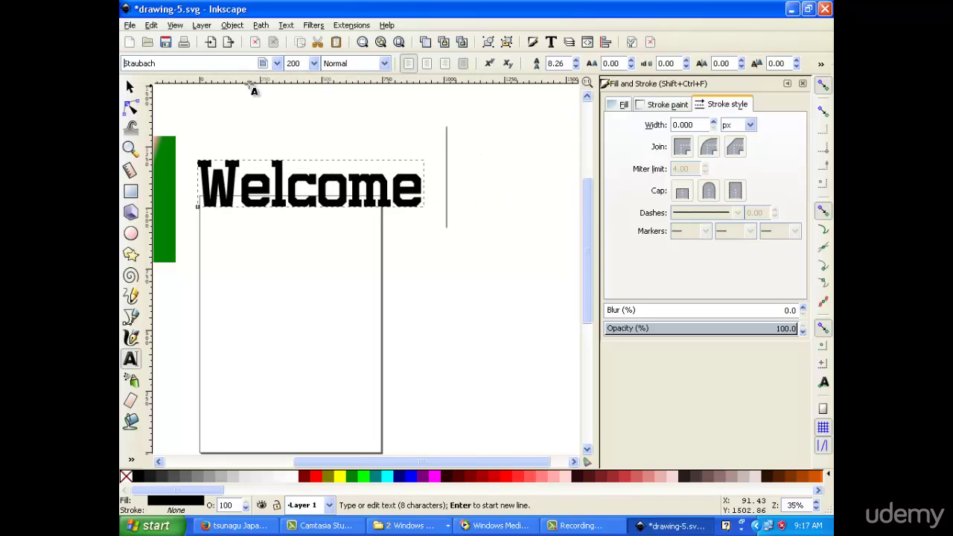
left_click(521, 168)
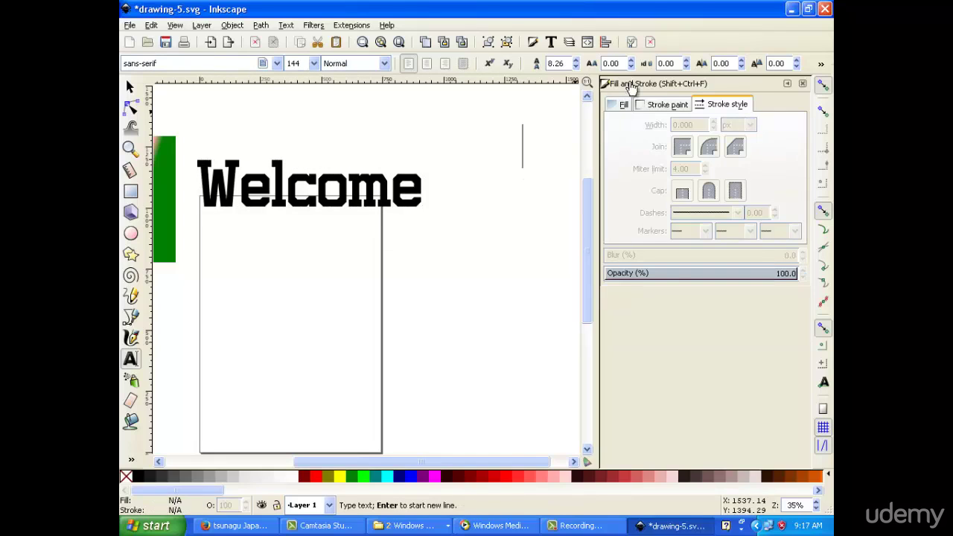
left_click(673, 104)
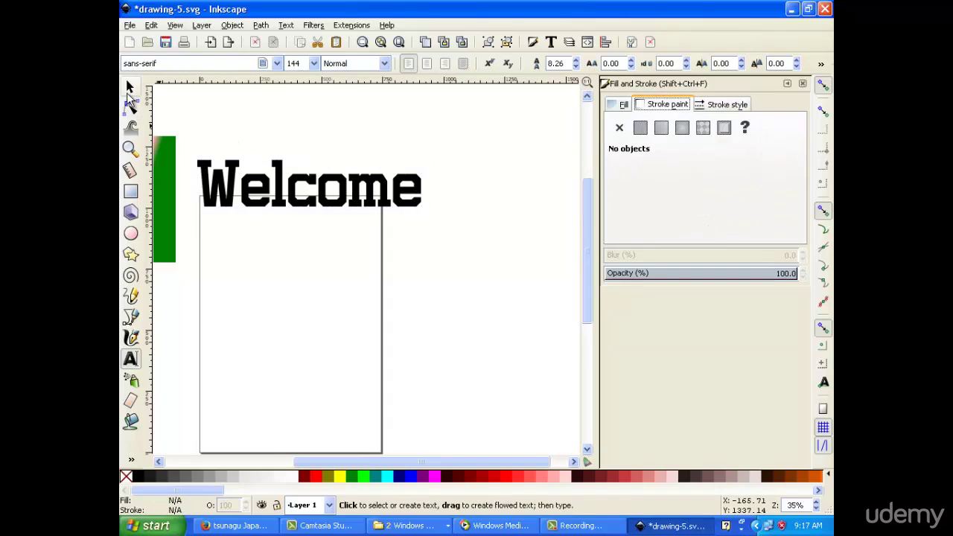
left_click(129, 87)
left_click(296, 204)
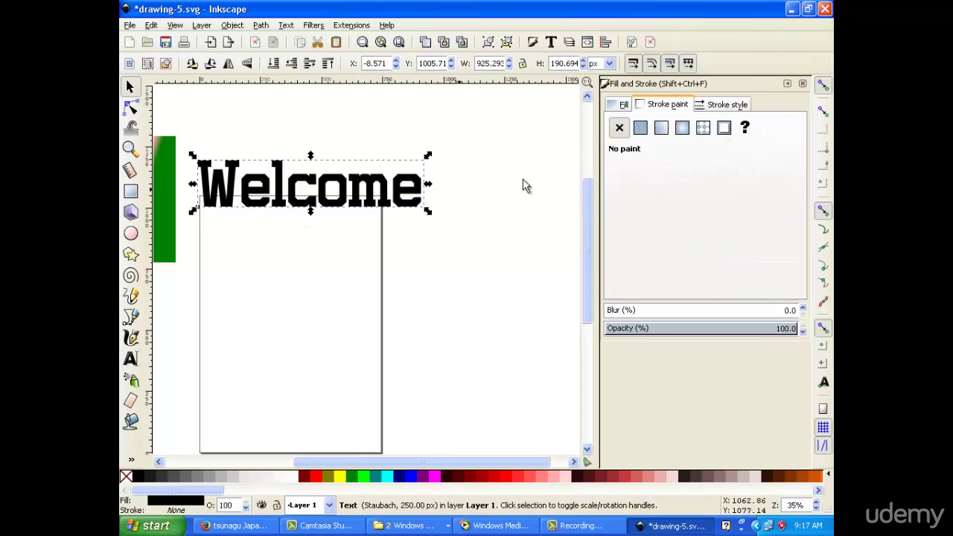
left_click(710, 106)
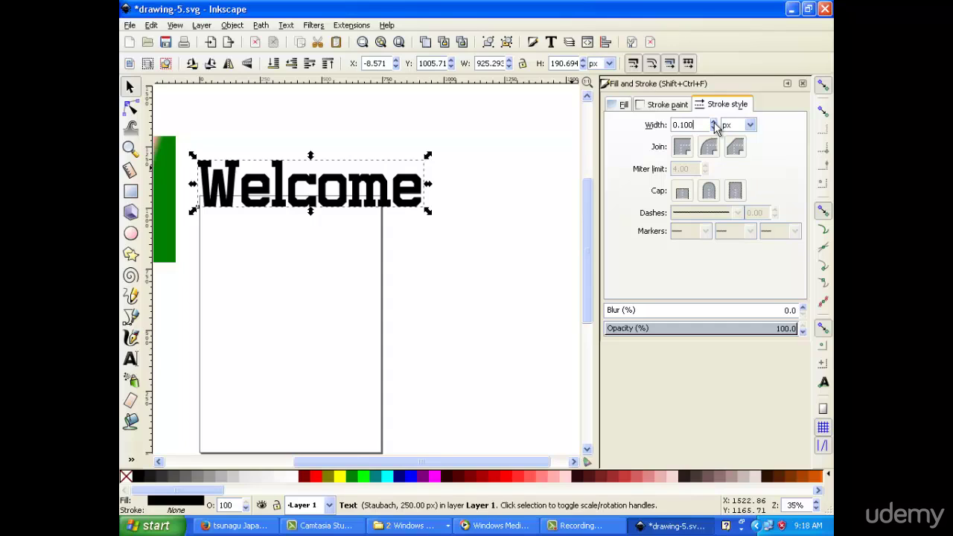
left_click(713, 128)
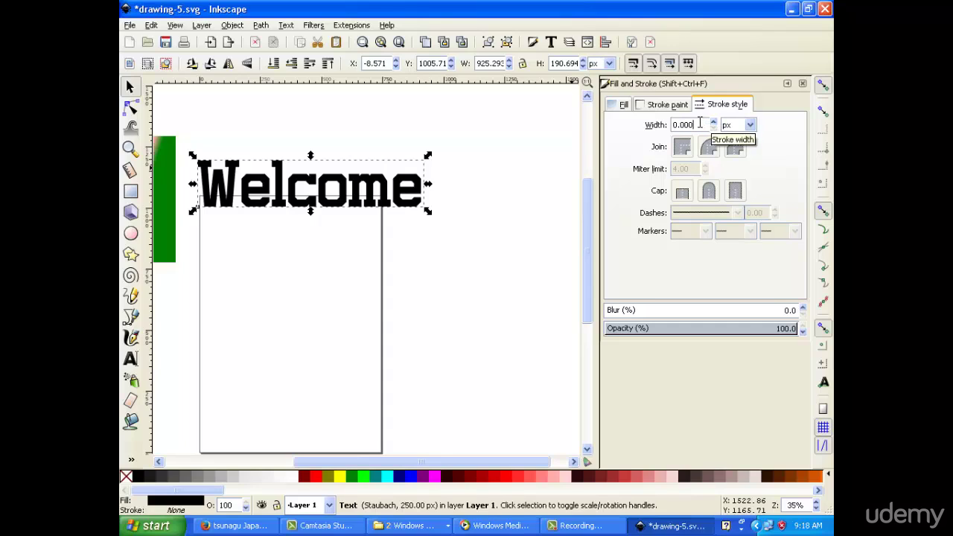
scroll(699, 125, "up", 1)
scroll(700, 124, "down", 1)
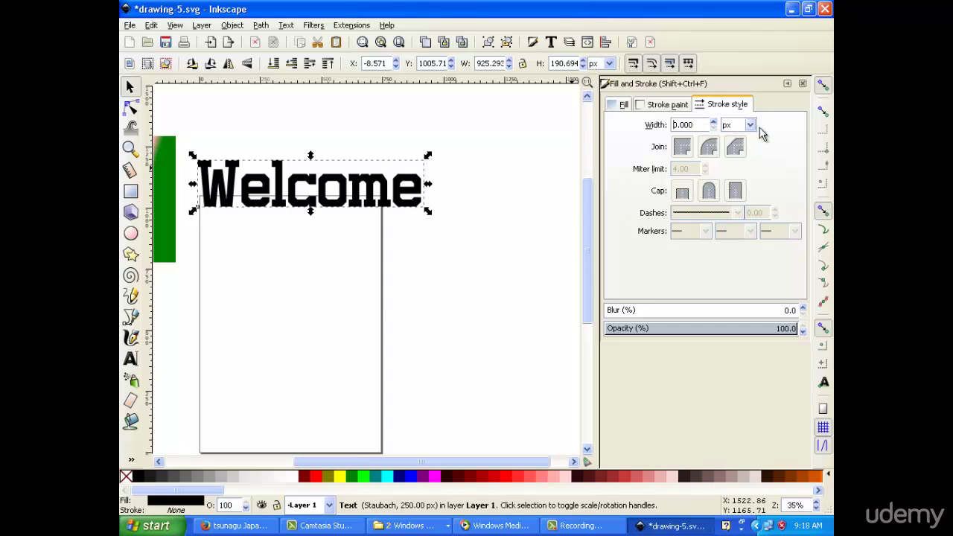
left_click(750, 125)
left_click(780, 142)
Give the text stroke linear gradient 4168, then a new gradient 4142
left_click(679, 105)
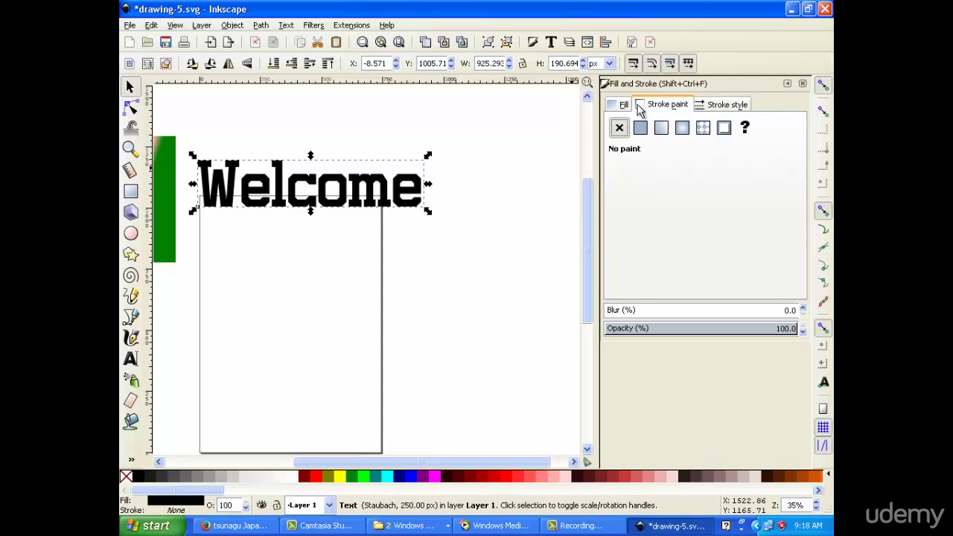
left_click(660, 128)
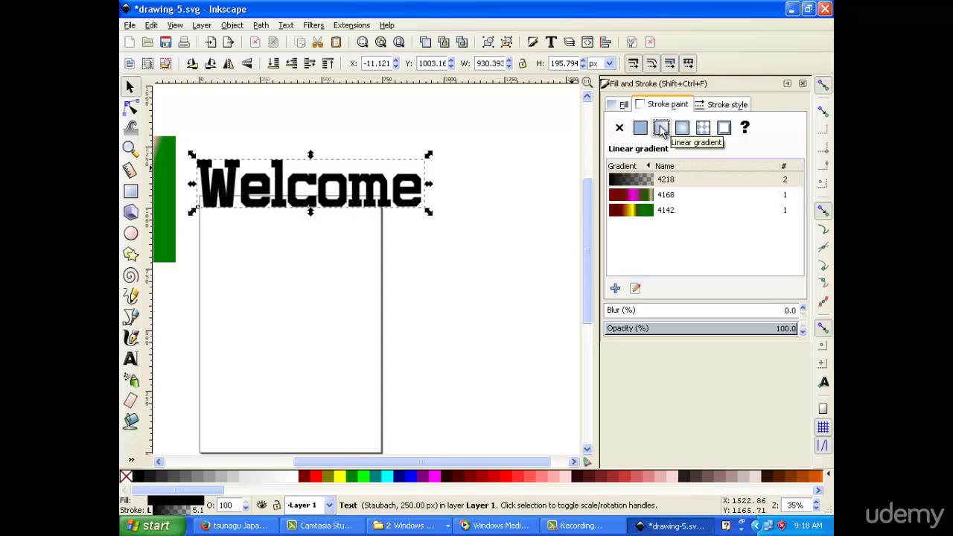
left_click(631, 194)
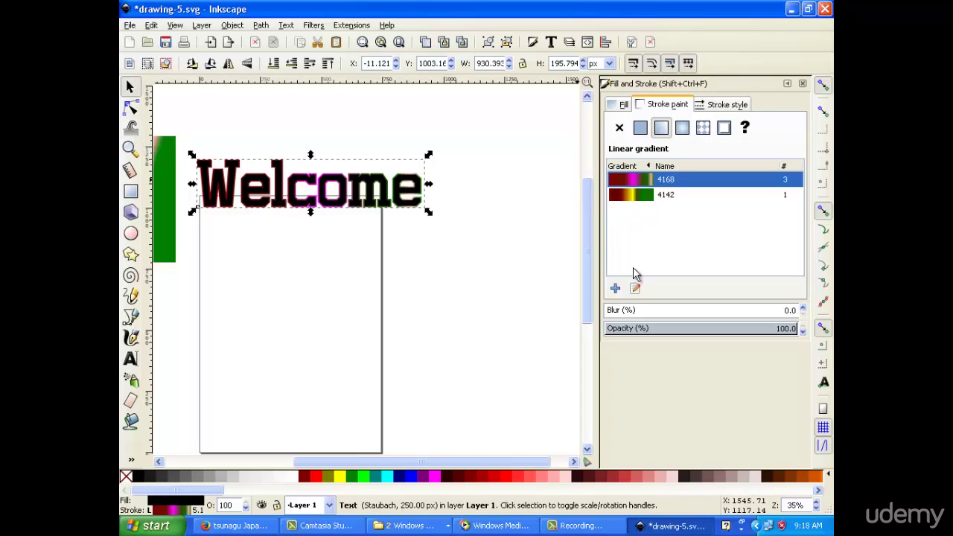
left_click(615, 288)
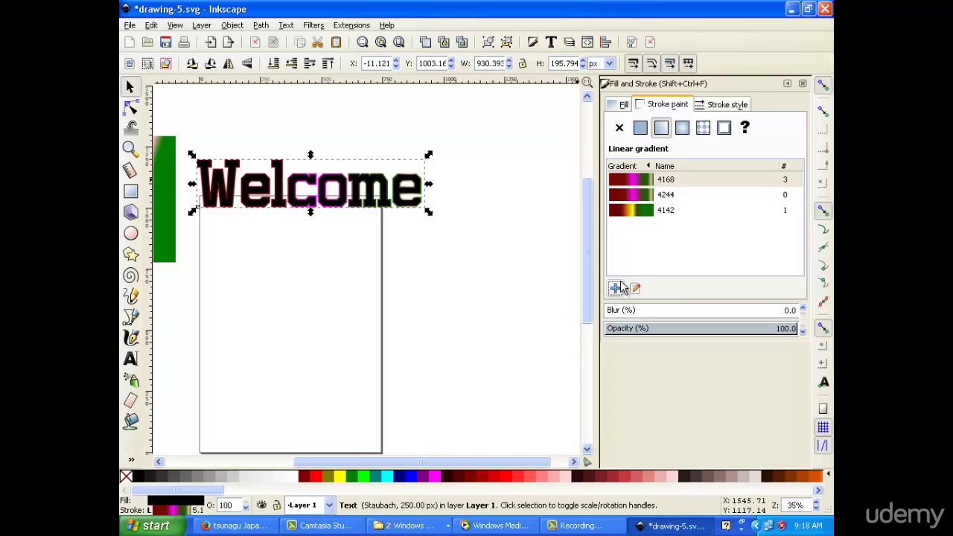
left_click(638, 210)
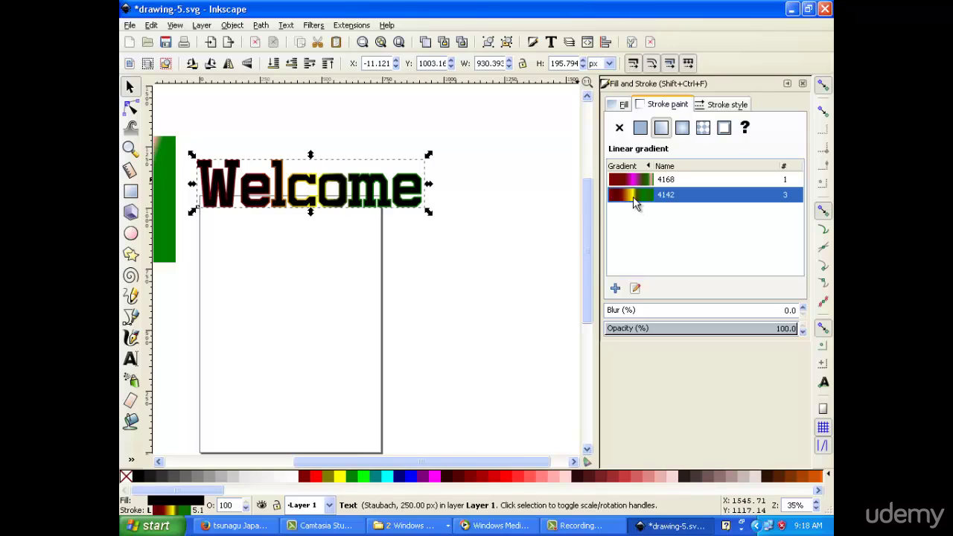
left_click(635, 288)
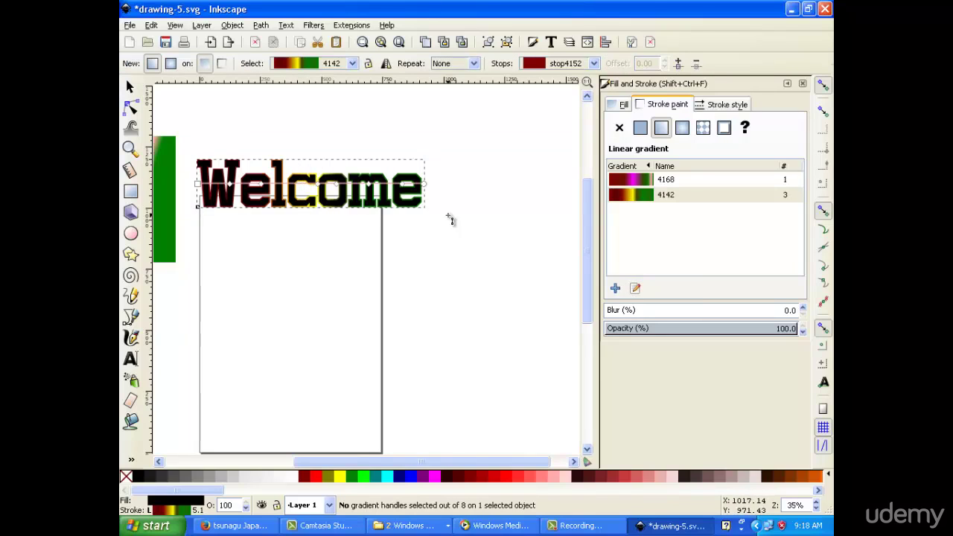
Try a radial gradient stroke, then set the stroke to flat black (000000ff)
left_click(129, 87)
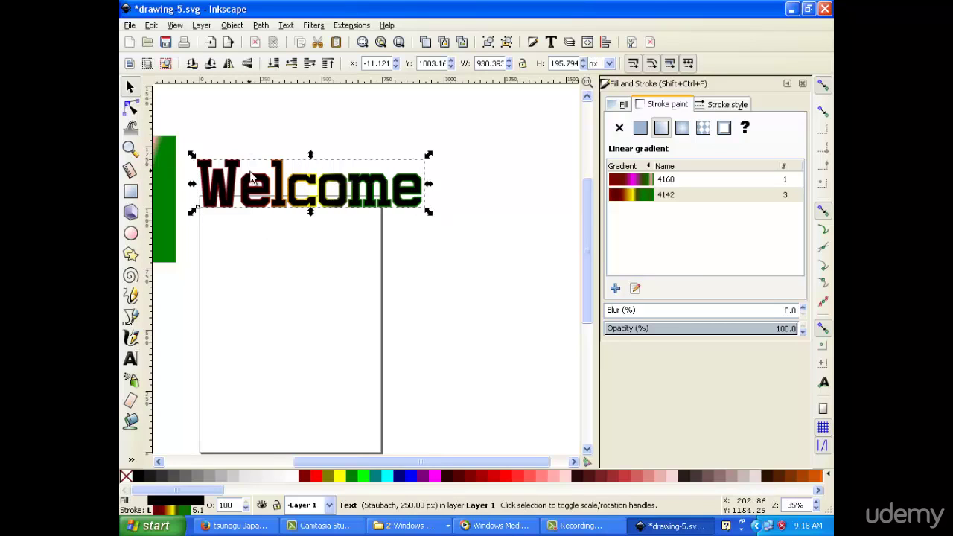
left_click(682, 127)
left_click(639, 127)
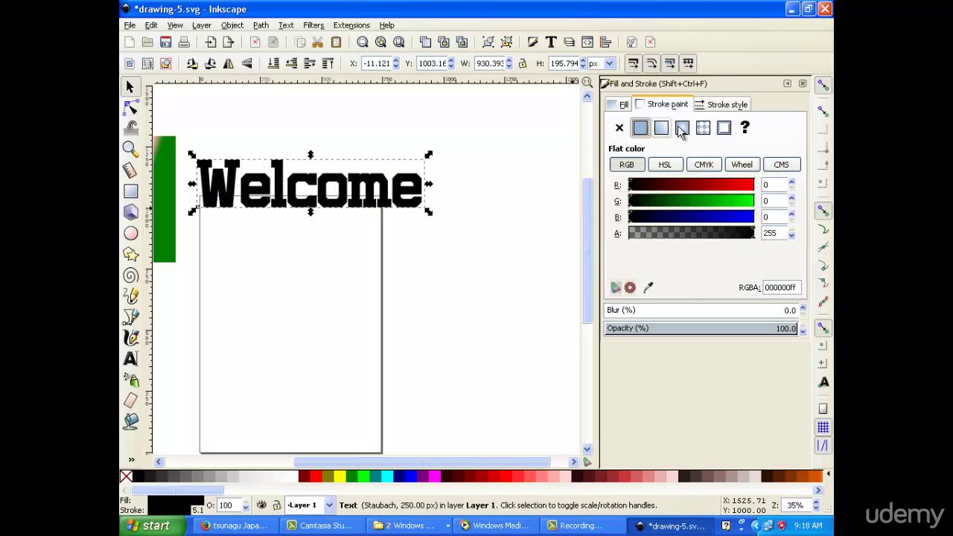
Set the Welcome stroke width to 2 px and paint it with a new linear gradient (4248)
left_click(619, 128)
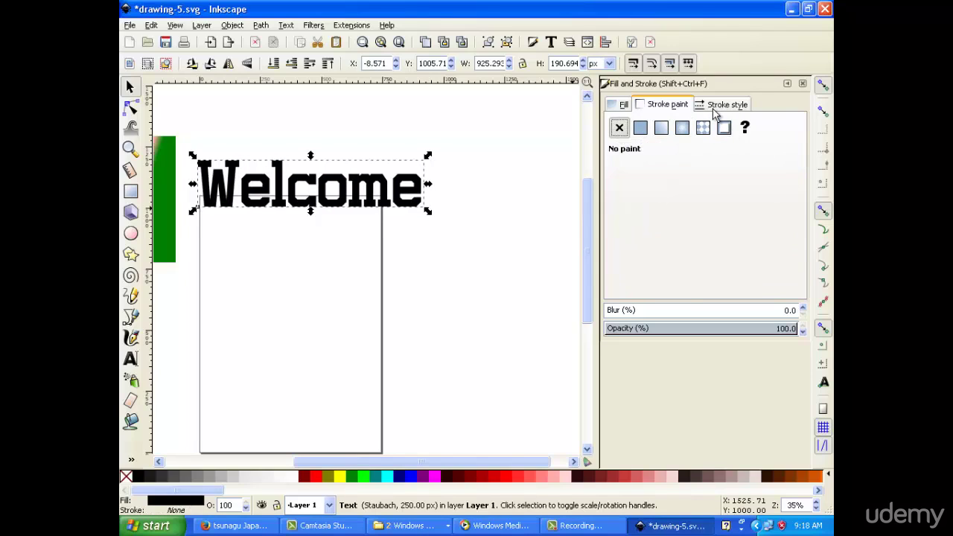
left_click(716, 106)
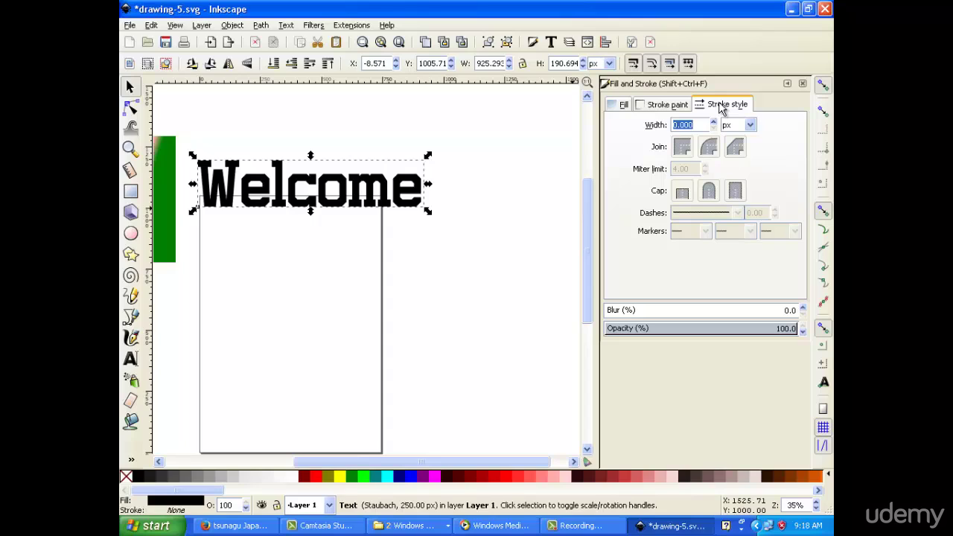
left_click(714, 122)
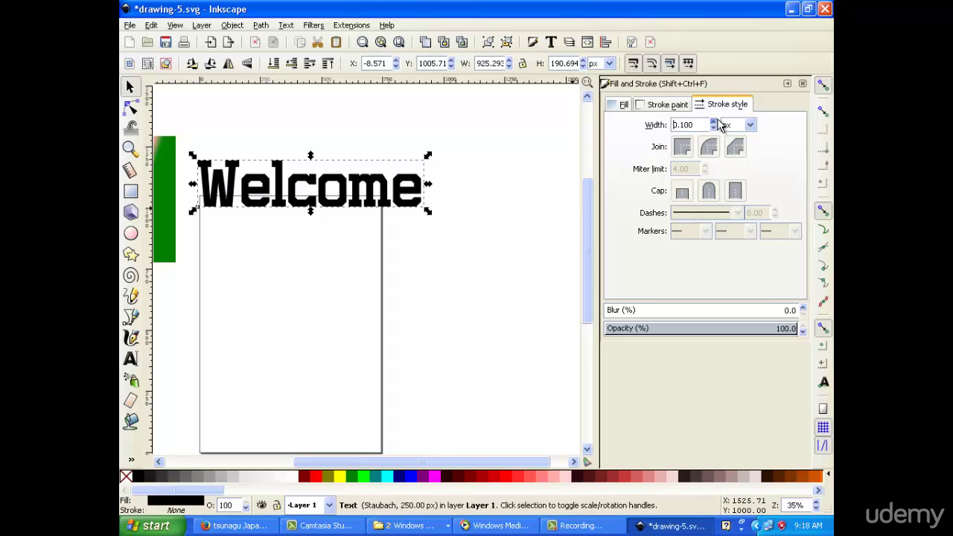
left_click(713, 127)
type("10")
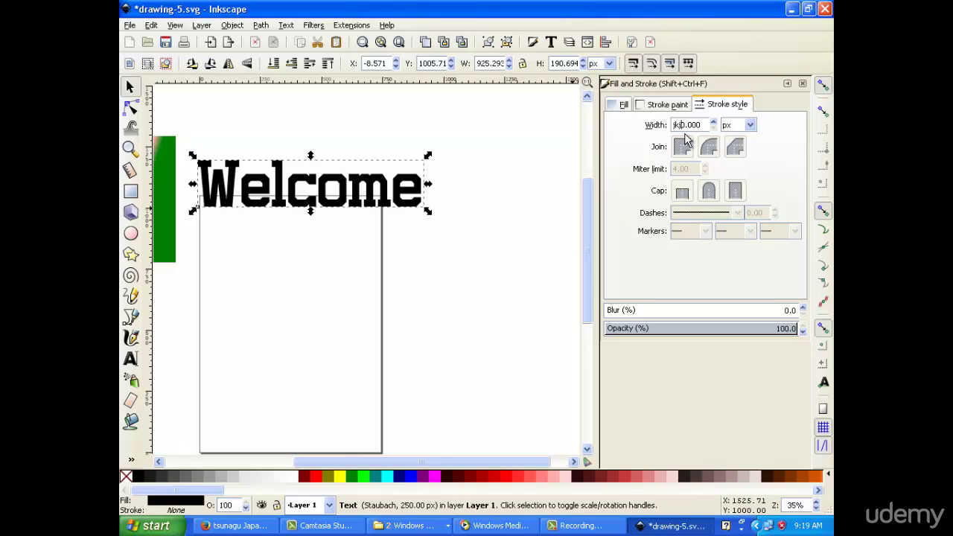
key("BackSpace")
key("BackSpace")
type("2")
left_click(672, 106)
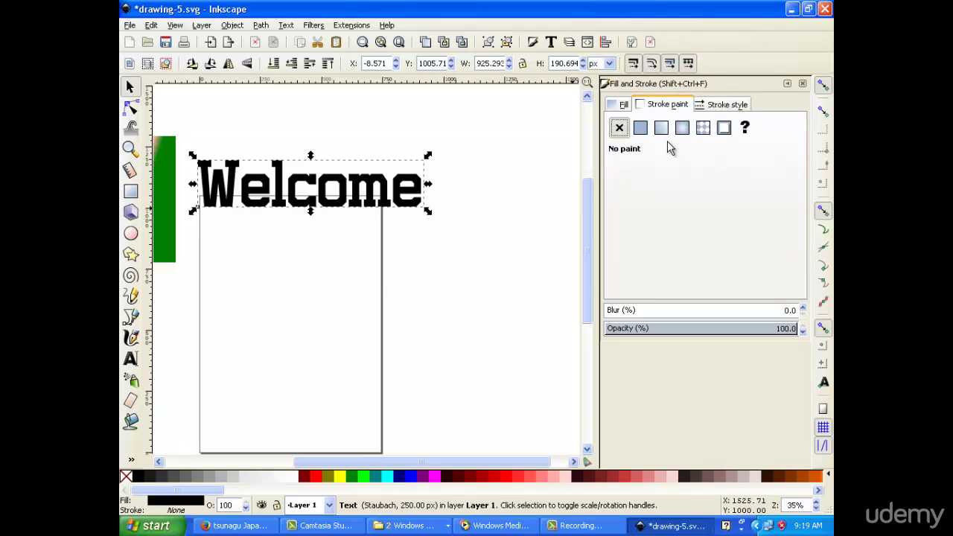
left_click(660, 130)
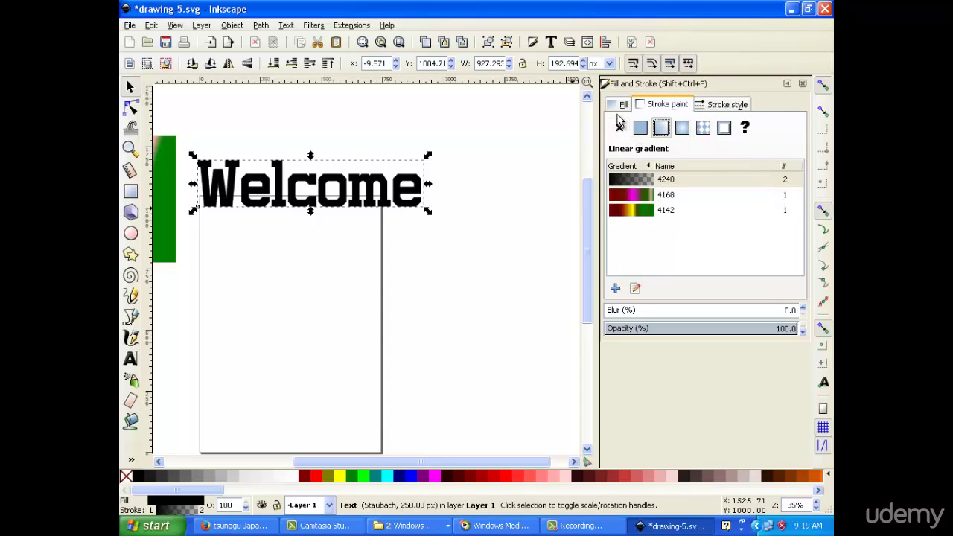
Fill Welcome with multicolour linear gradient 4168 and make its outline flat black
left_click(621, 104)
left_click(661, 128)
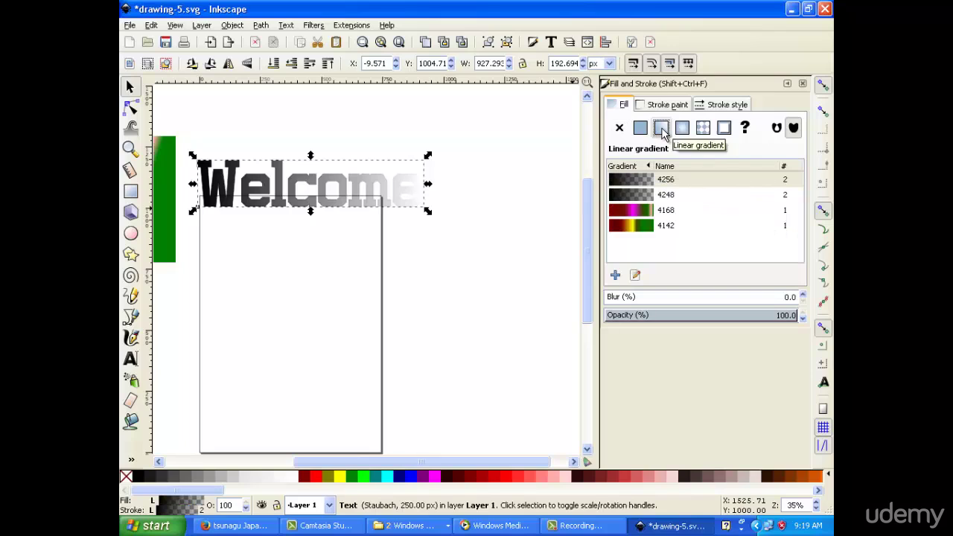
left_click(645, 210)
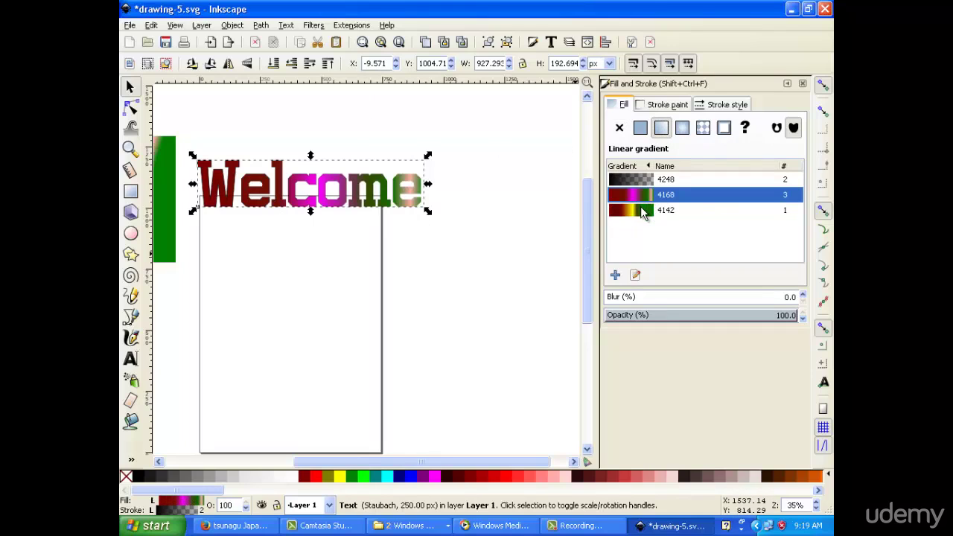
left_click(682, 128)
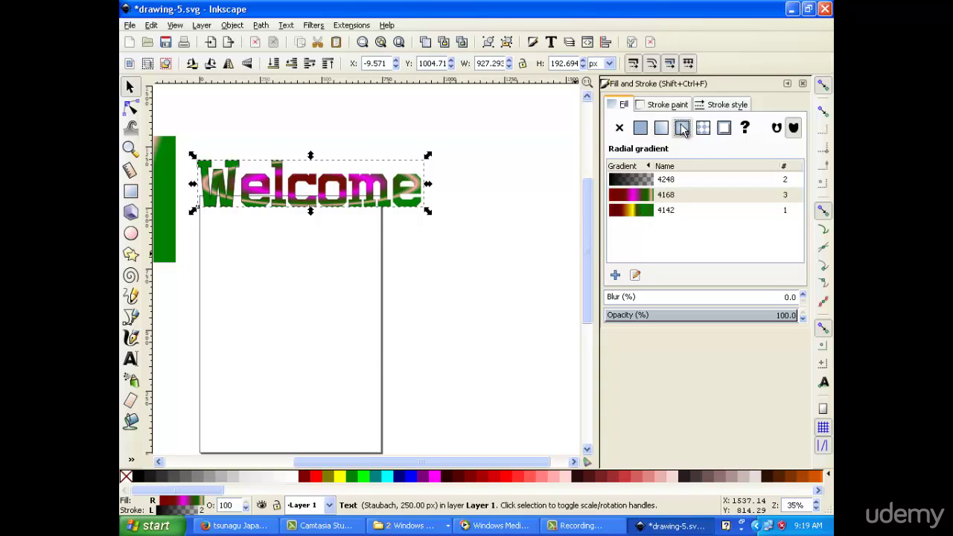
left_click(662, 129)
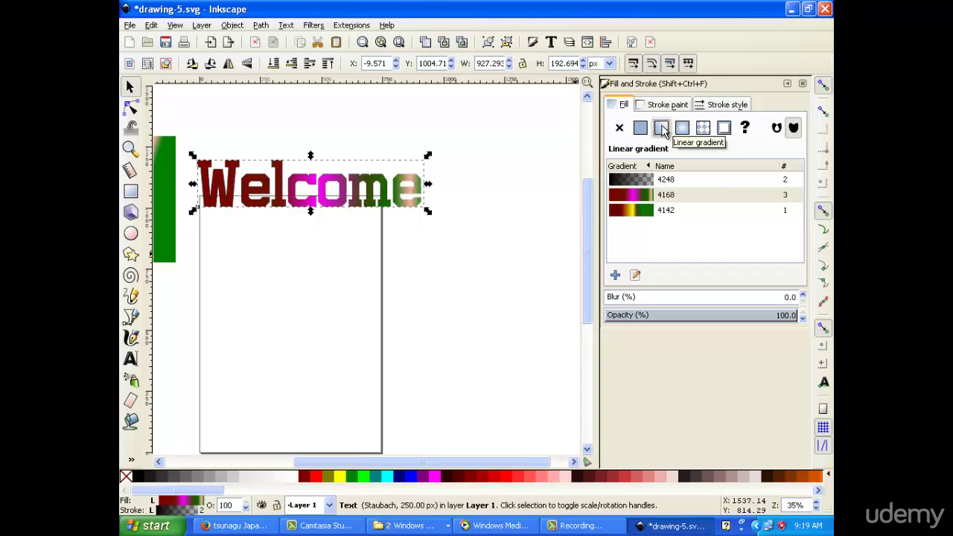
left_click(669, 107)
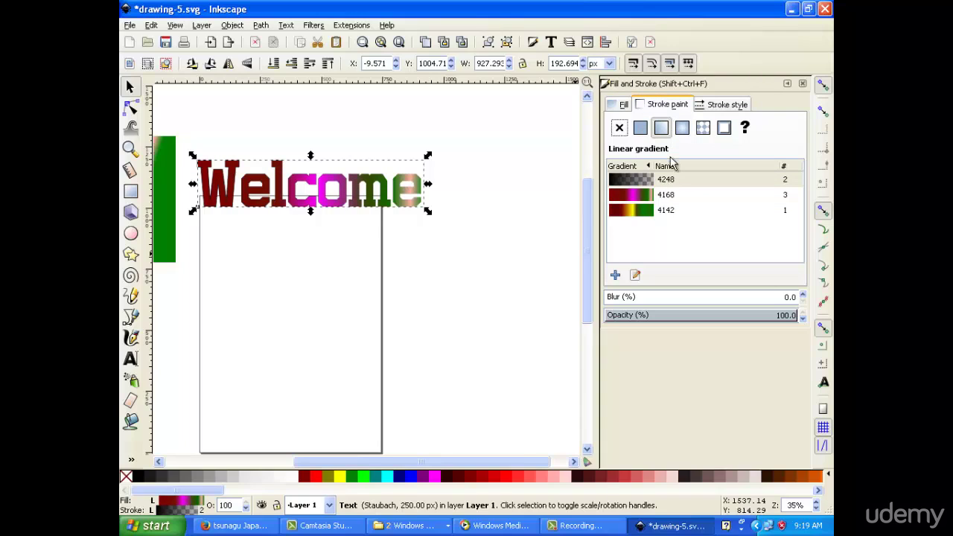
left_click(639, 128)
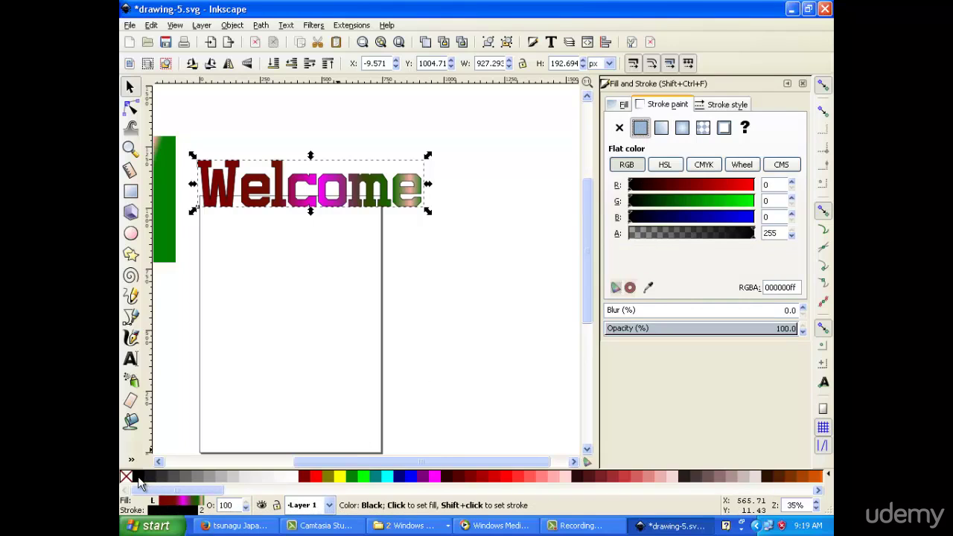
Paint the fill solid black from the palette and set the stroke width to 2.6 px
left_click(139, 482)
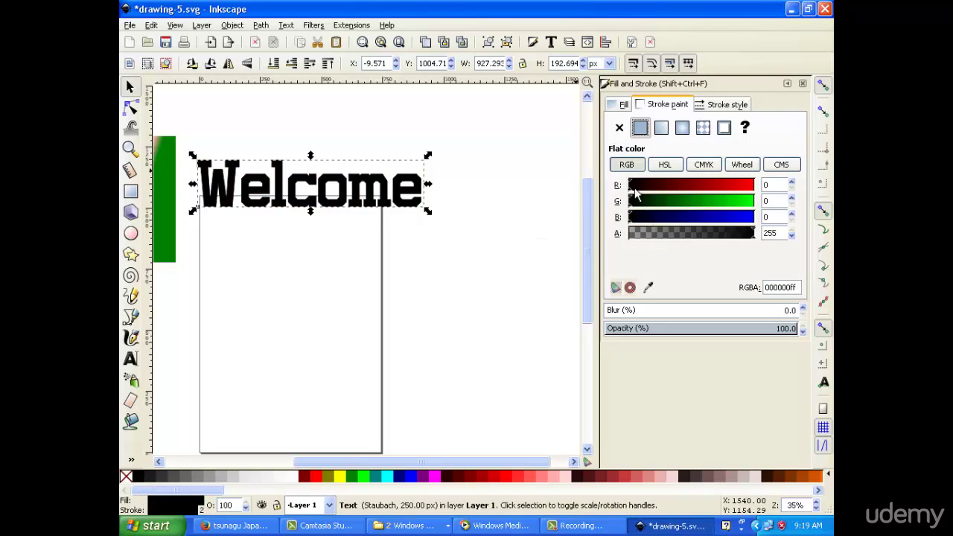
left_click(715, 104)
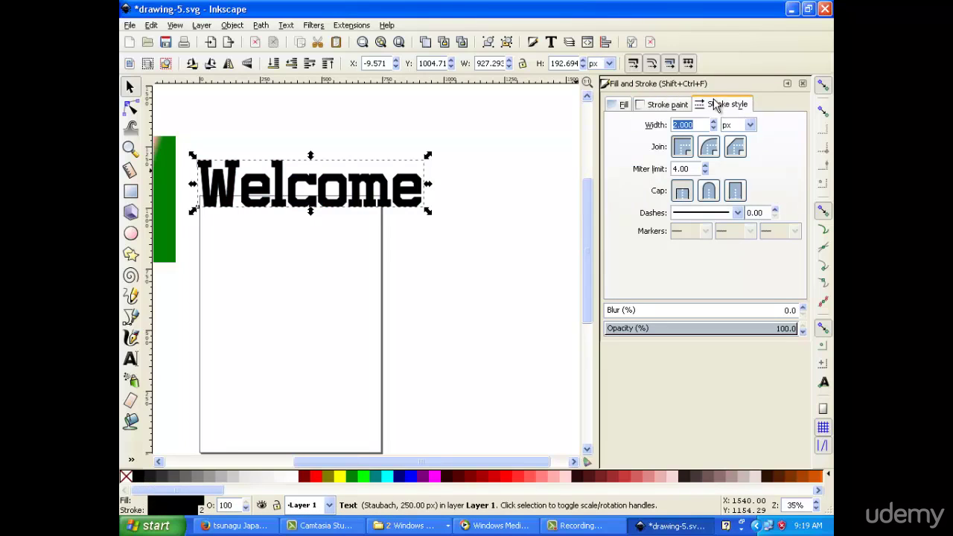
left_click(673, 106)
left_click(733, 104)
left_click(713, 128)
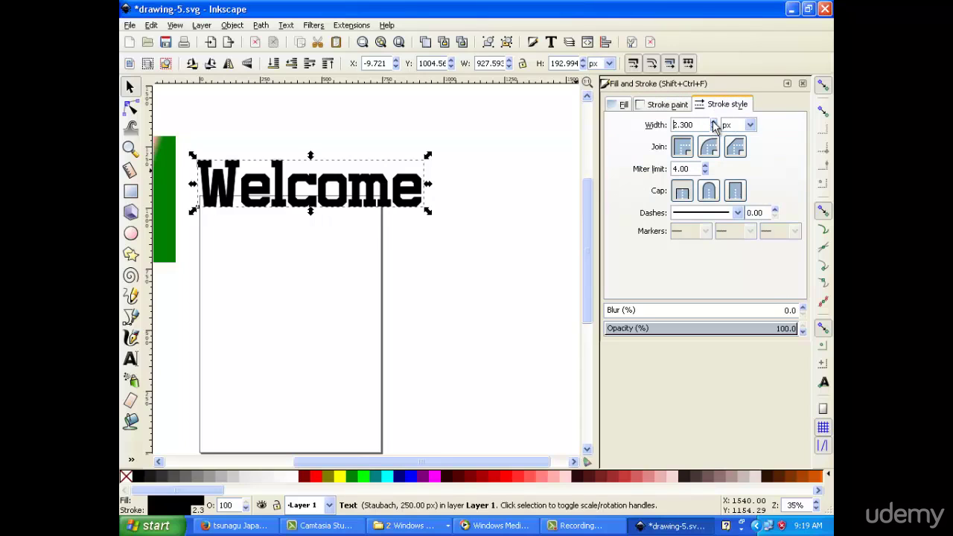
left_click(713, 122)
left_click(672, 105)
left_click(611, 105)
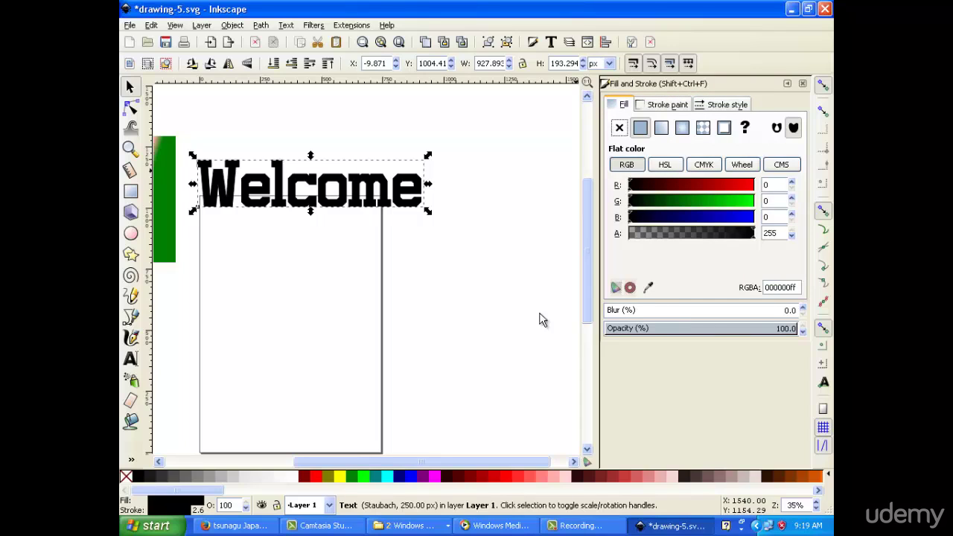
Keep opacity at 100, move Welcome lower and stretch it to about 1265 × 542 px
mouse_move(722, 330)
left_mouse_down()
mouse_move(733, 333)
mouse_move(652, 328)
left_mouse_up()
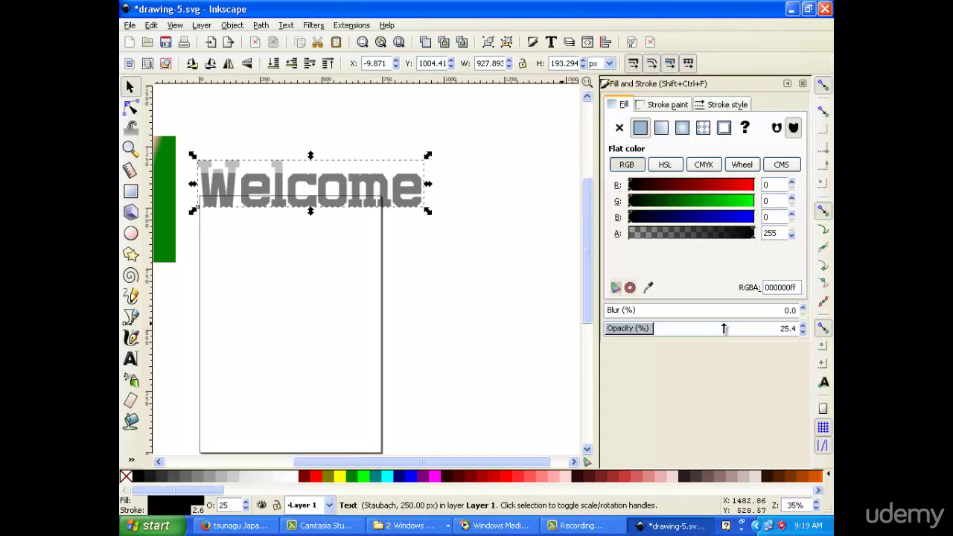
left_click_drag(761, 328, 802, 333)
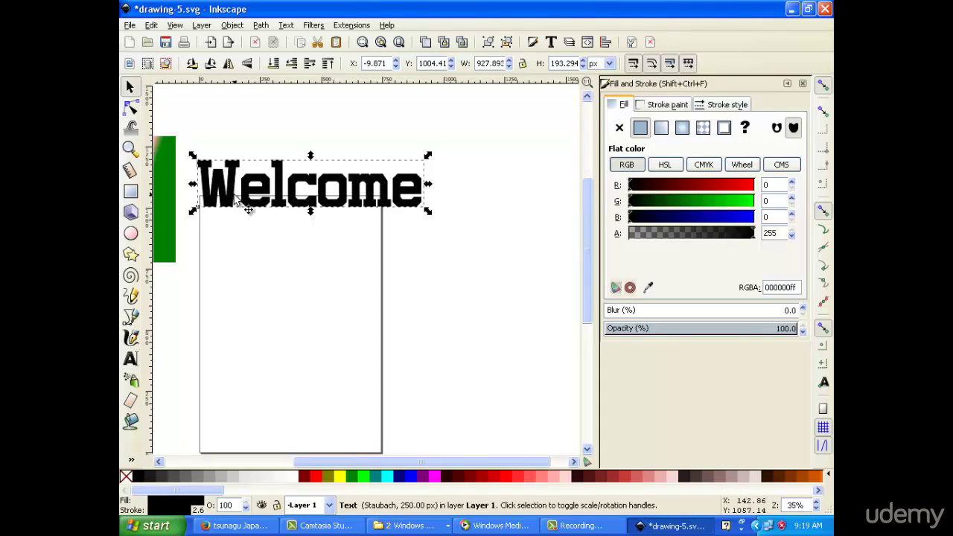
left_click_drag(217, 184, 238, 268)
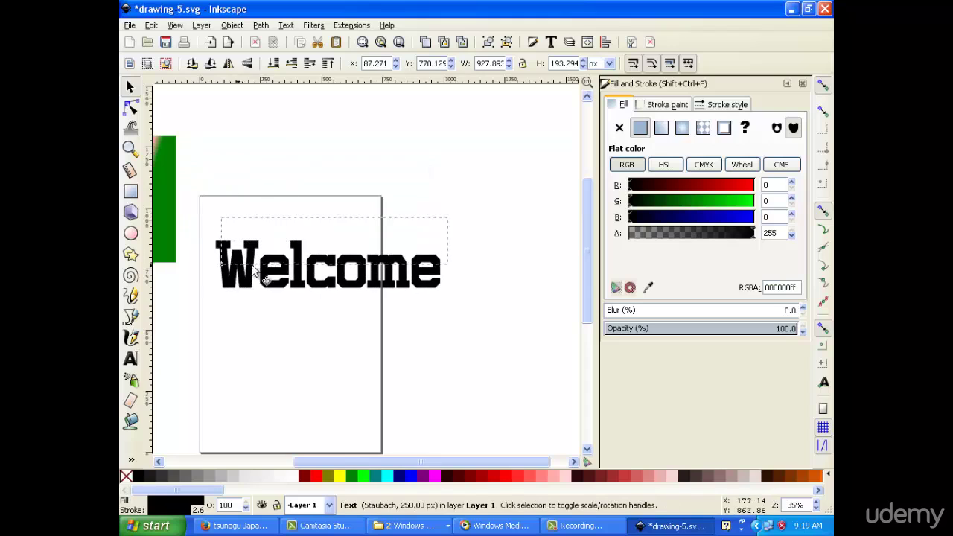
left_click_drag(332, 241, 349, 158)
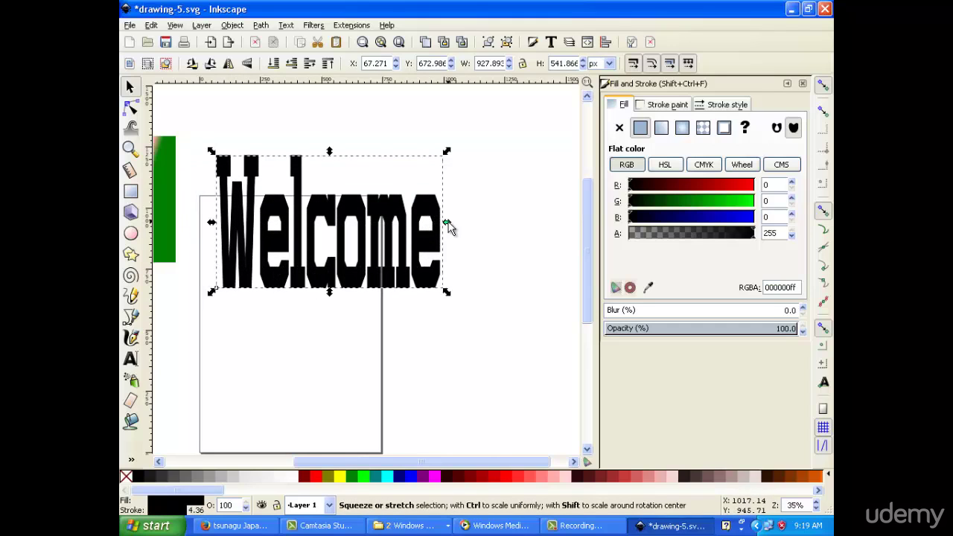
left_click_drag(446, 221, 529, 222)
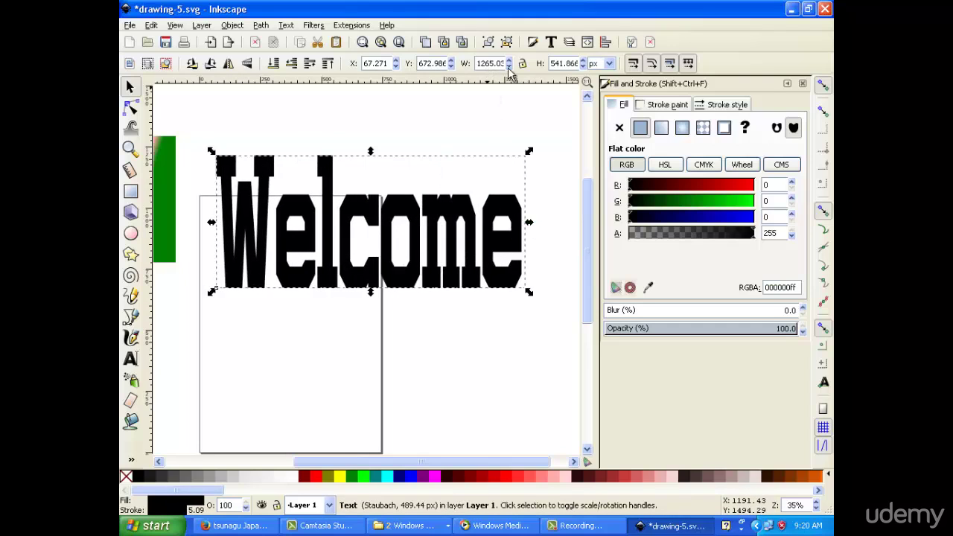
left_click(396, 66)
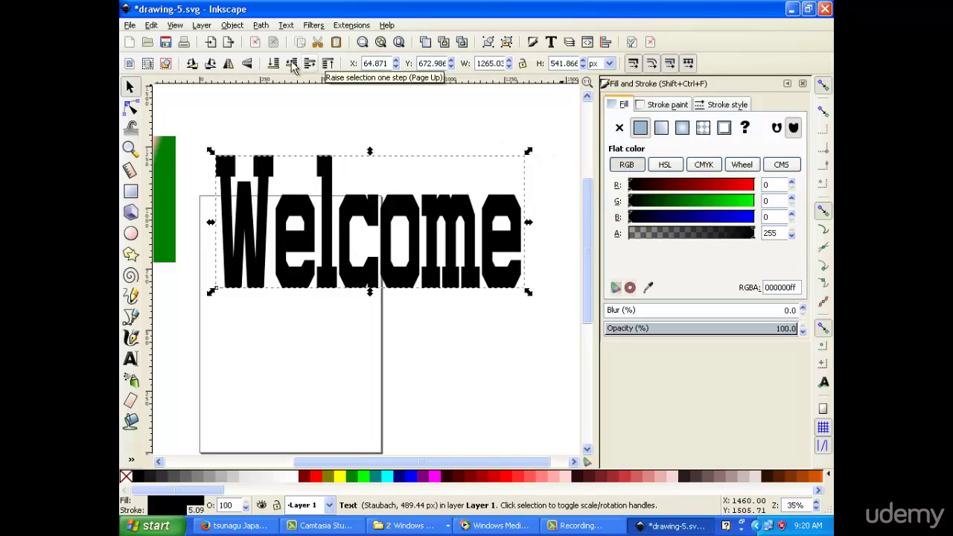
Rotate the Welcome text in 90° steps, counter-clockwise and then clockwise
left_click(191, 64)
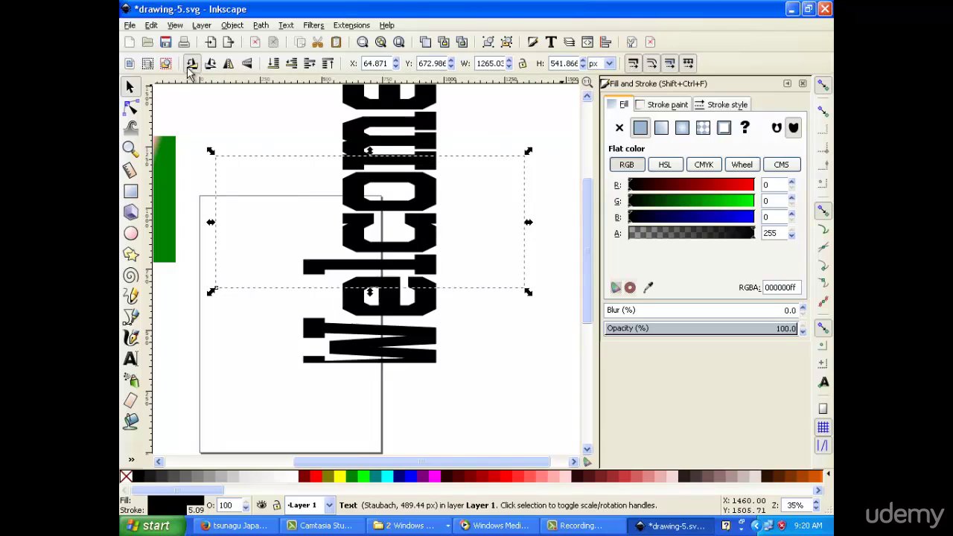
left_click(190, 66)
left_click(191, 64)
left_click(192, 64)
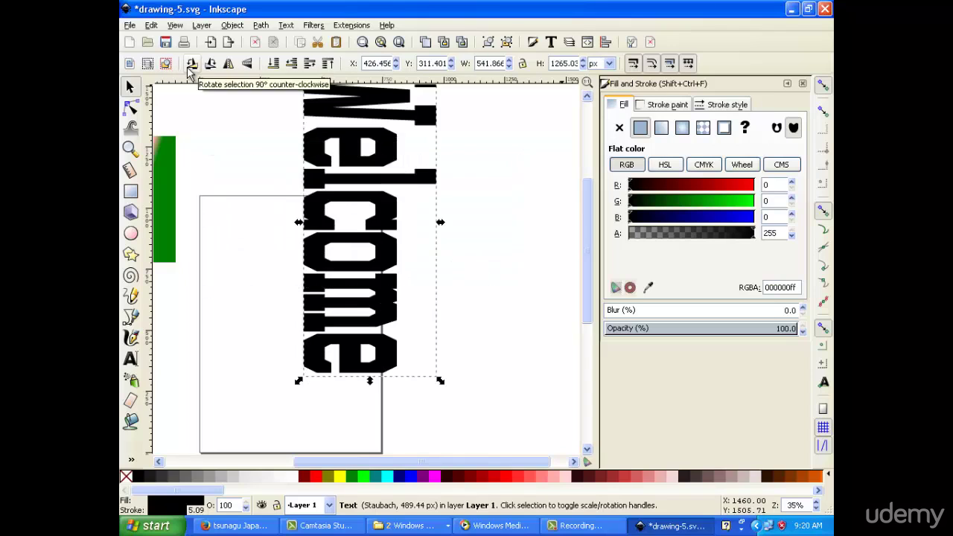
left_click(192, 64)
left_click(211, 65)
left_click(211, 65)
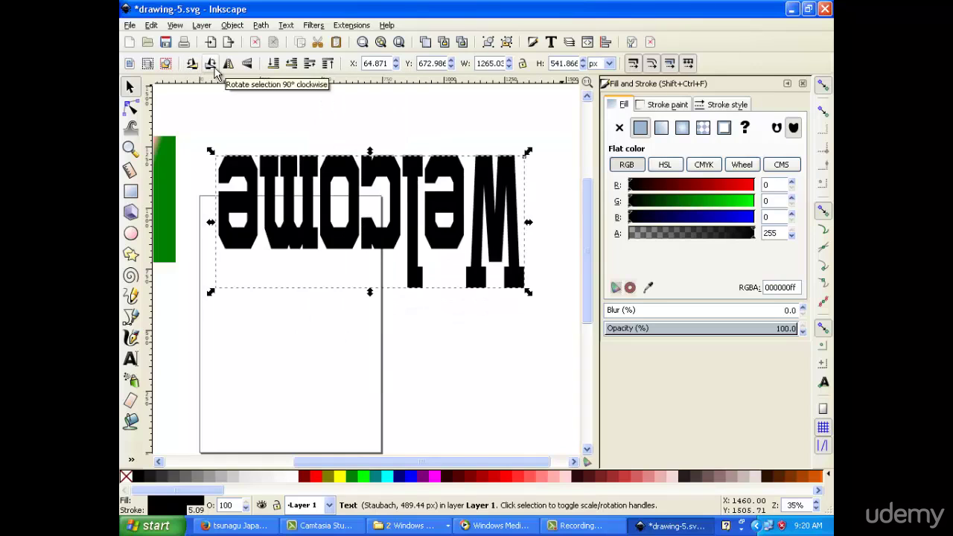
left_click(211, 65)
Flip and rotate Welcome until it stands upright and reads left to right
left_click(229, 66)
left_click(229, 65)
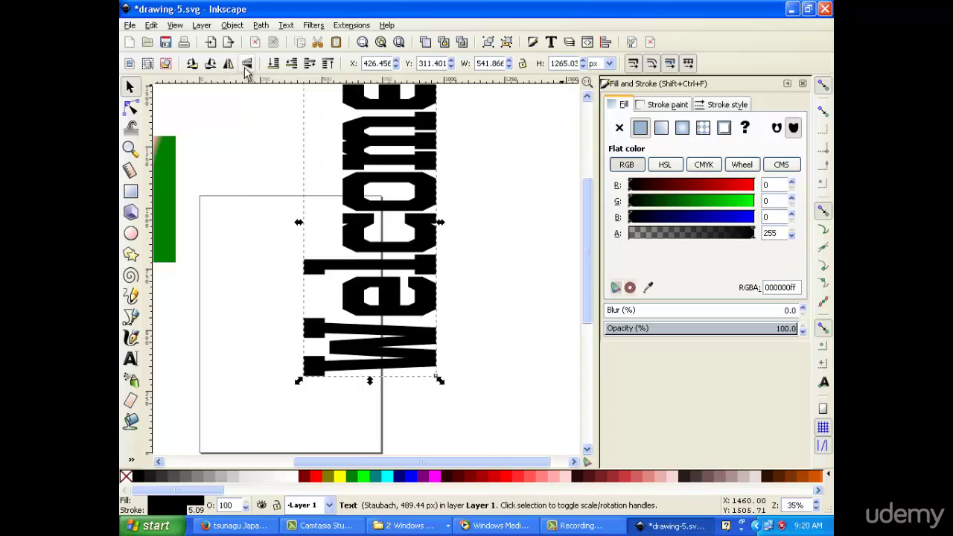
left_click(246, 64)
left_click(192, 64)
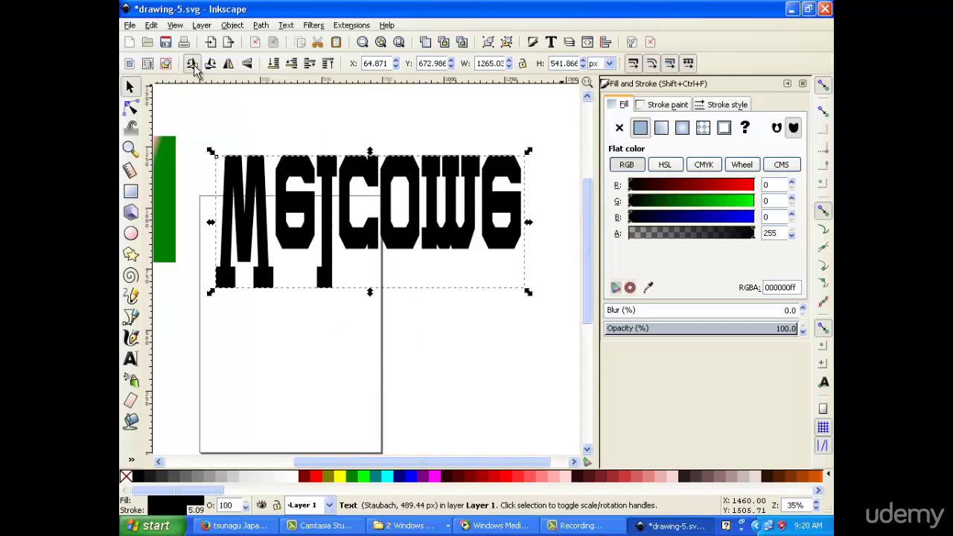
left_click(191, 64)
left_click(191, 64)
left_click(192, 64)
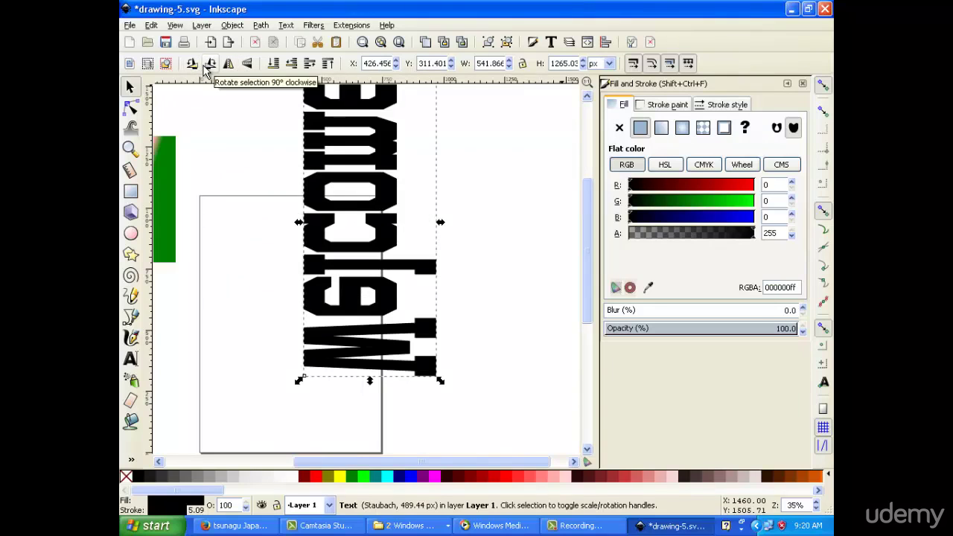
left_click(190, 65)
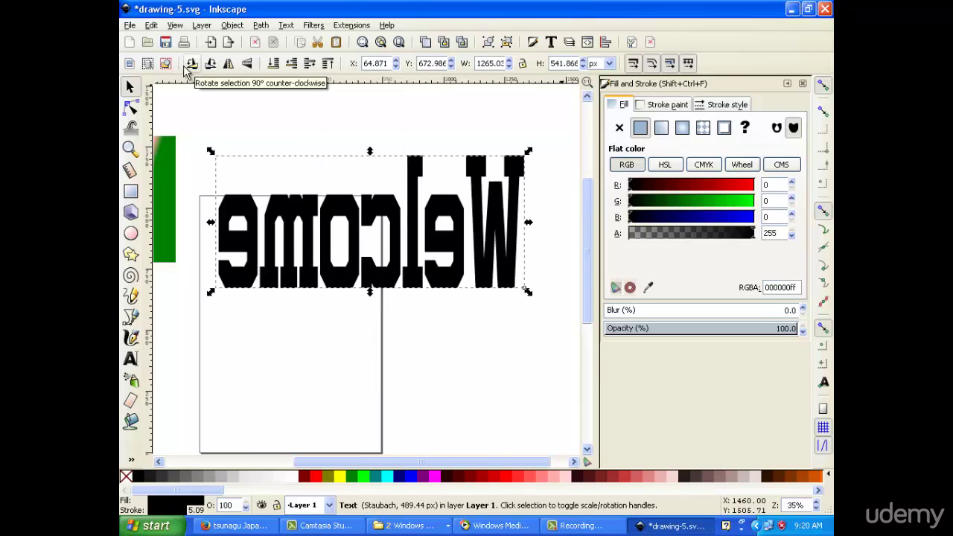
left_click(247, 65)
left_click(246, 64)
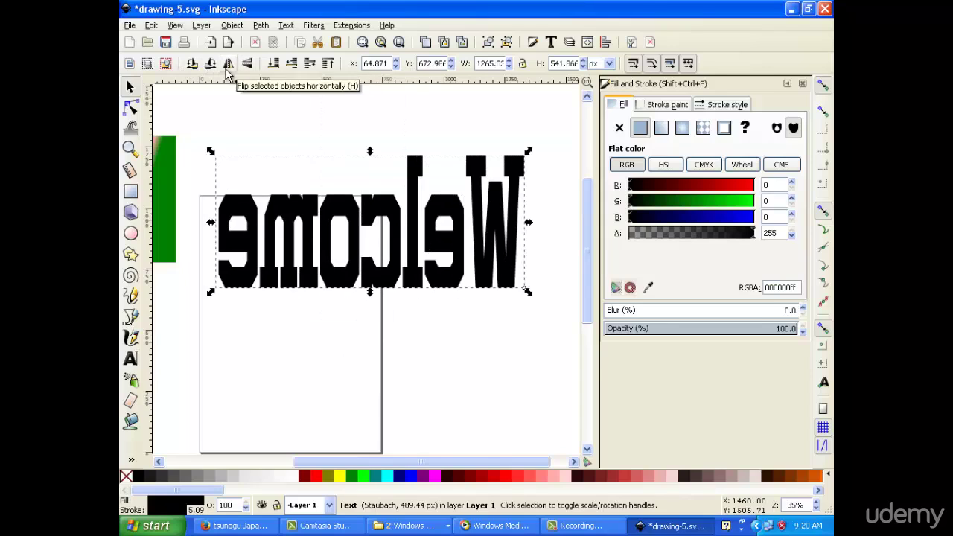
left_click(228, 64)
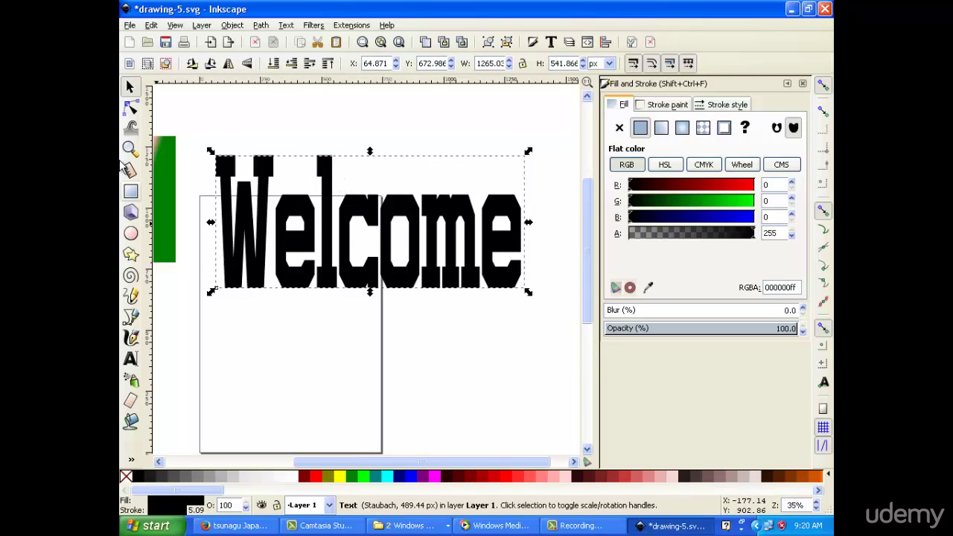
Skew Welcome so its letters slant and it slopes down toward the right
left_click(335, 243)
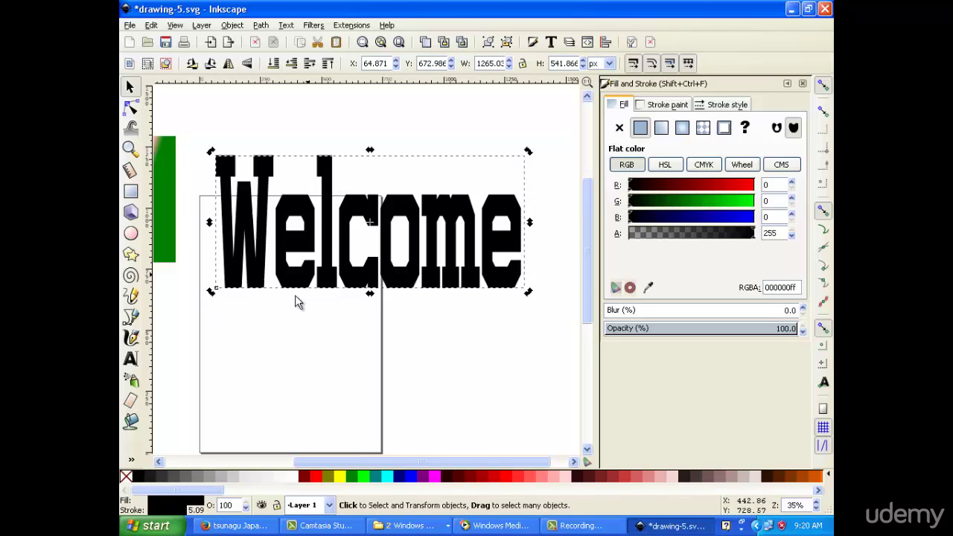
left_click_drag(298, 253, 296, 284)
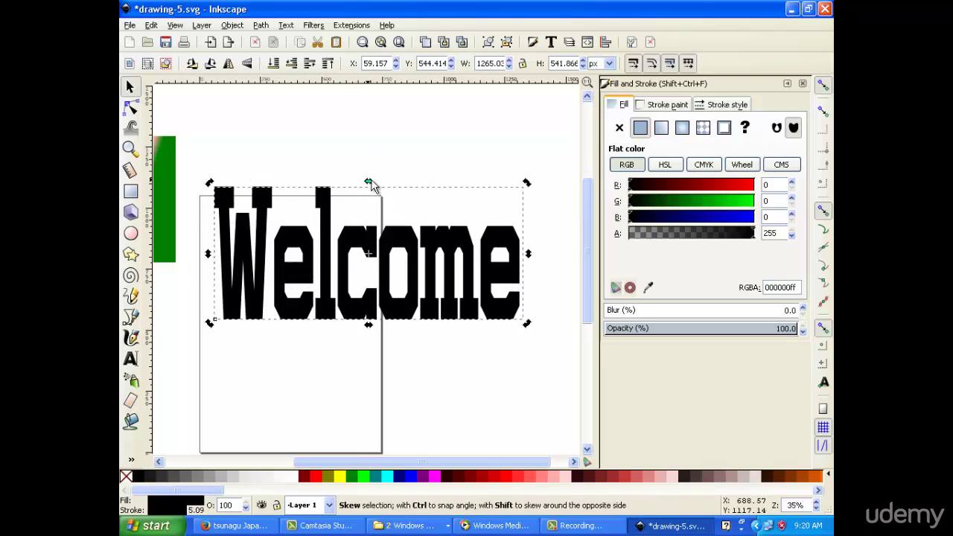
left_click_drag(527, 184, 517, 213)
left_click(404, 362)
Reselect Welcome and review its Stroke paint, Stroke style and Fill settings
scroll(437, 291, "down", 5)
scroll(437, 291, "up", 5)
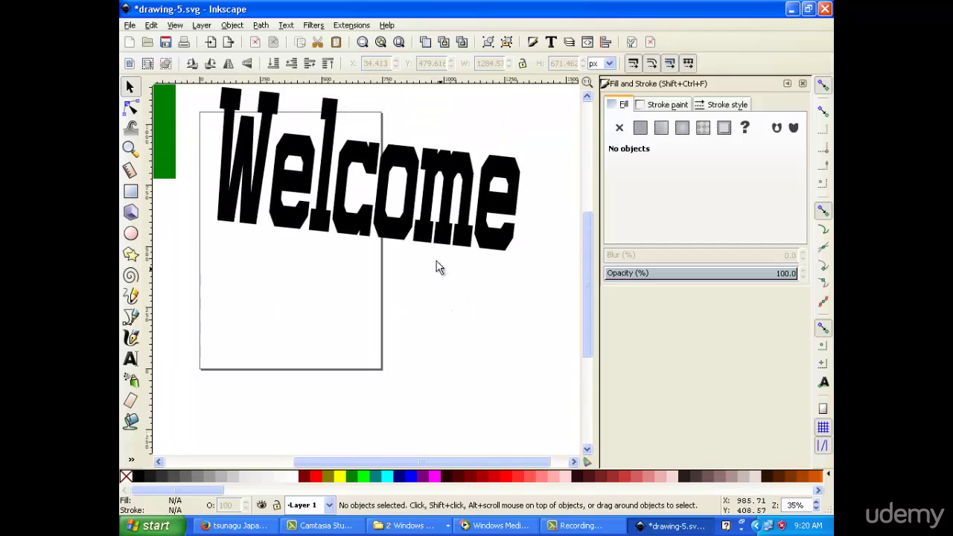
left_click(661, 105)
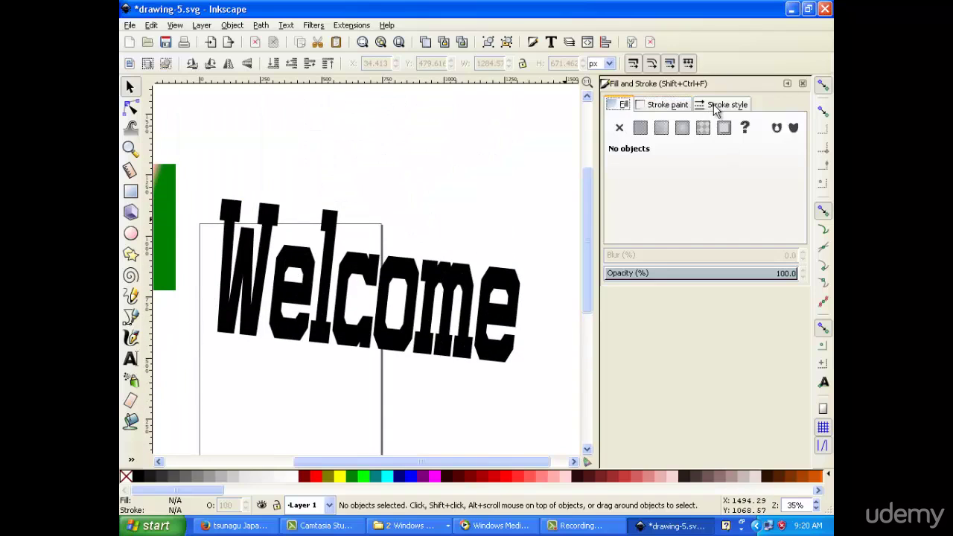
left_click(716, 110)
left_click(653, 108)
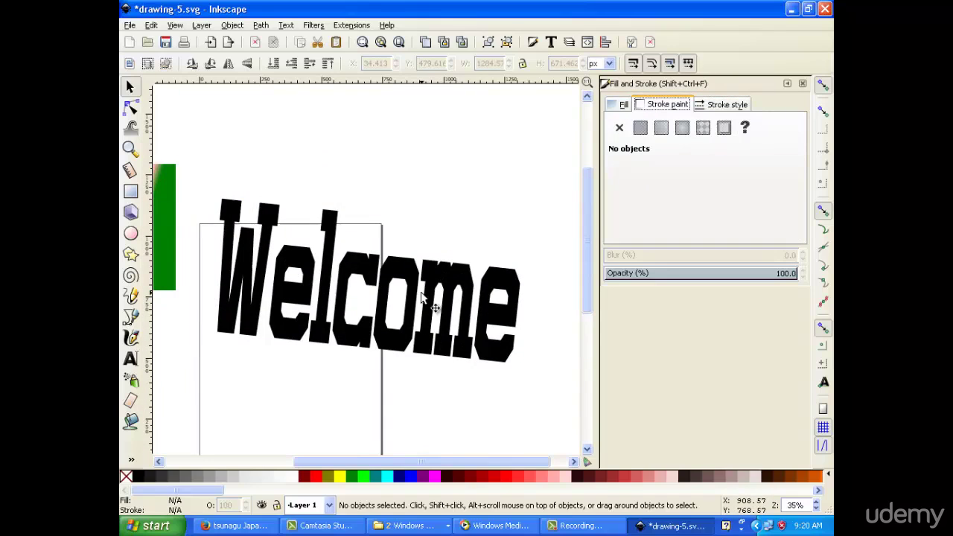
left_click(438, 271)
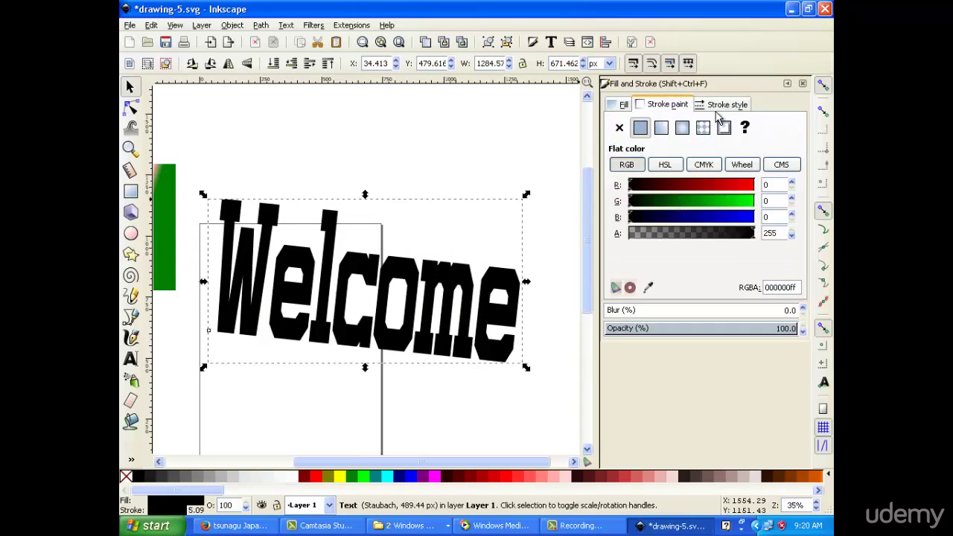
left_click(717, 110)
left_click(625, 110)
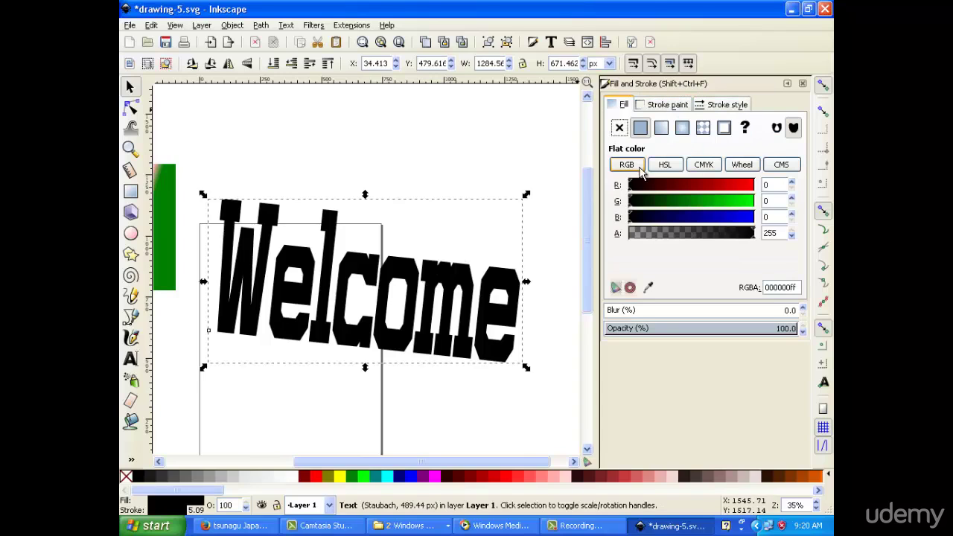
Fill Welcome with the red-magenta-green linear gradient and keep the outline flat black
left_click(663, 131)
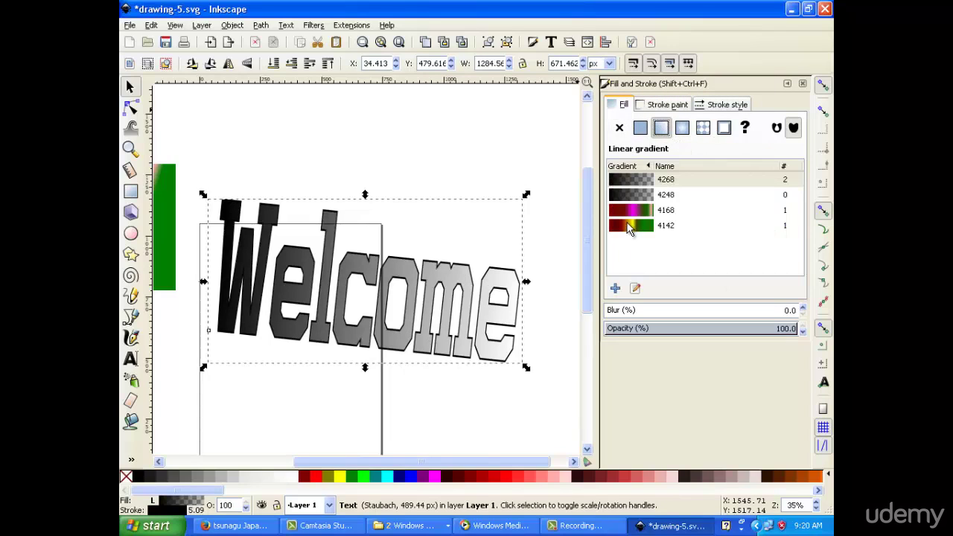
left_click(634, 212)
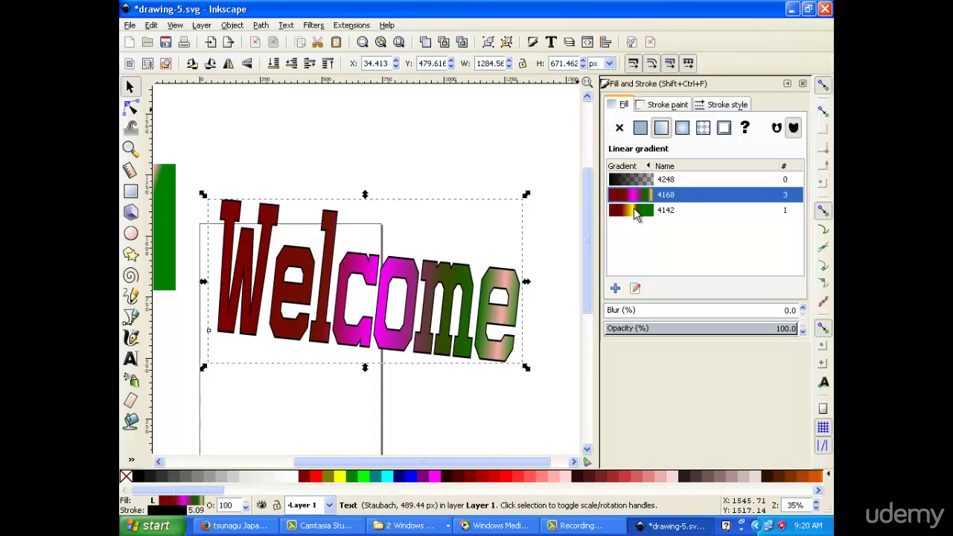
left_click(662, 104)
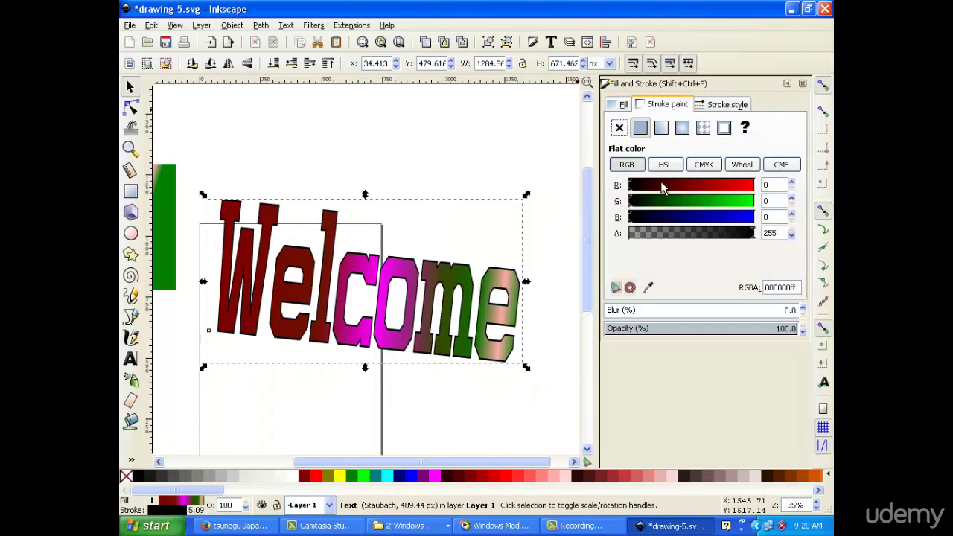
left_click(661, 127)
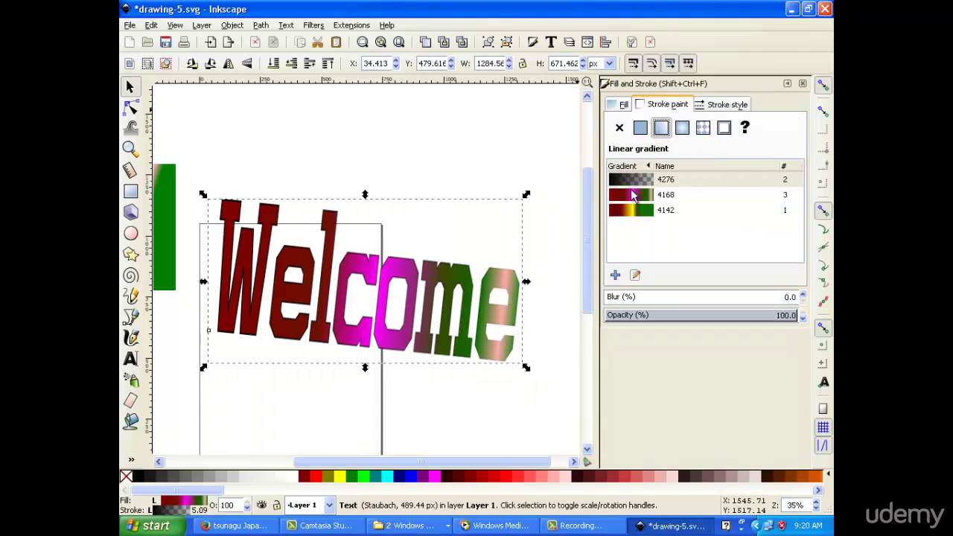
left_click(636, 185)
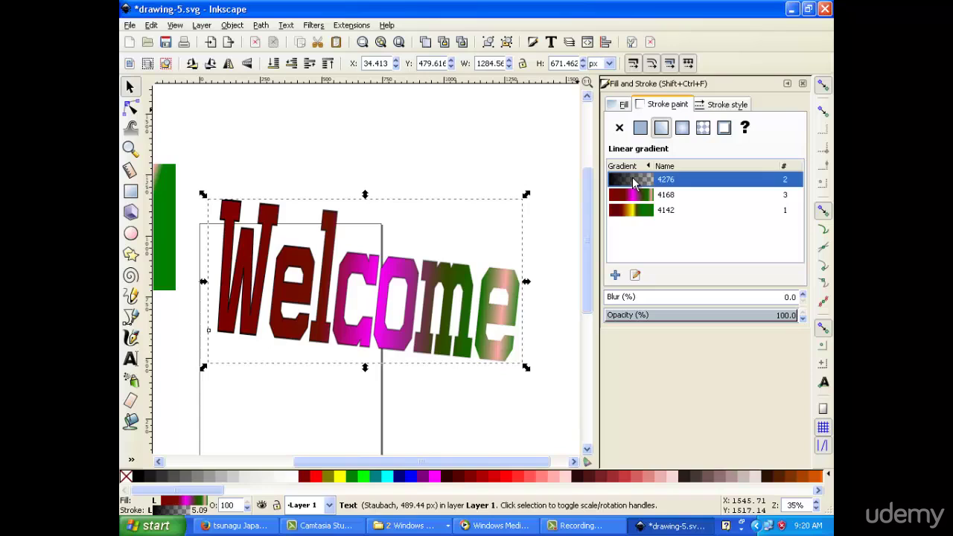
left_click(641, 129)
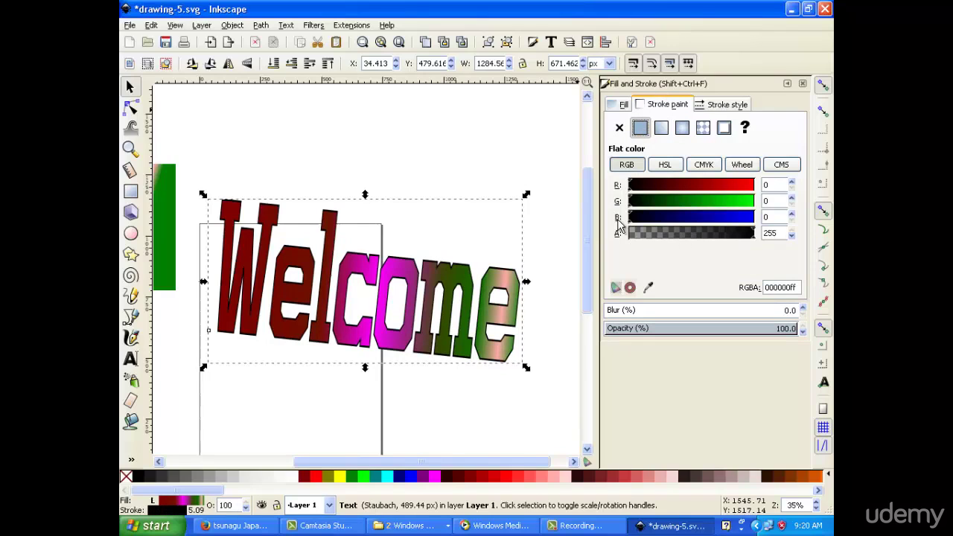
Nudge the text height up to 674.062 px, keeping the black outline
left_click(582, 61)
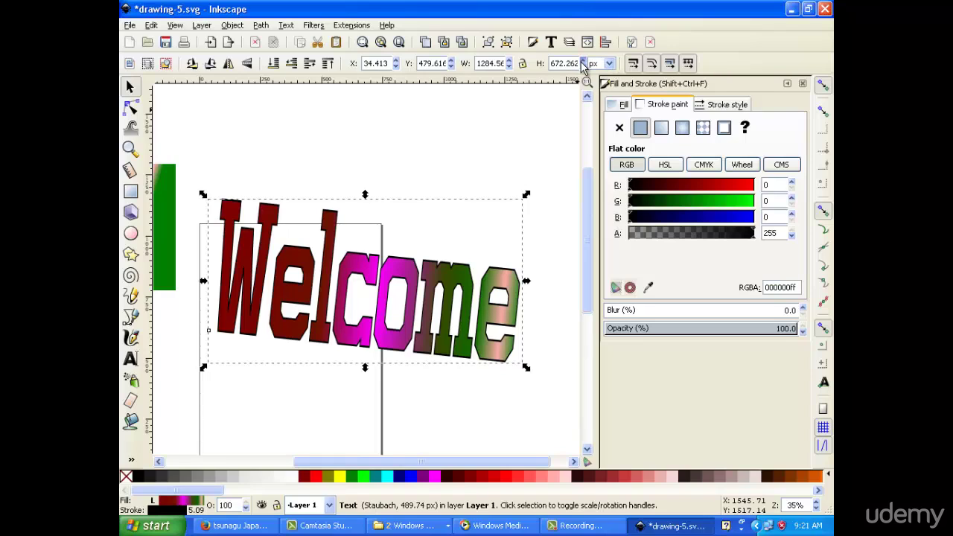
left_click(582, 60)
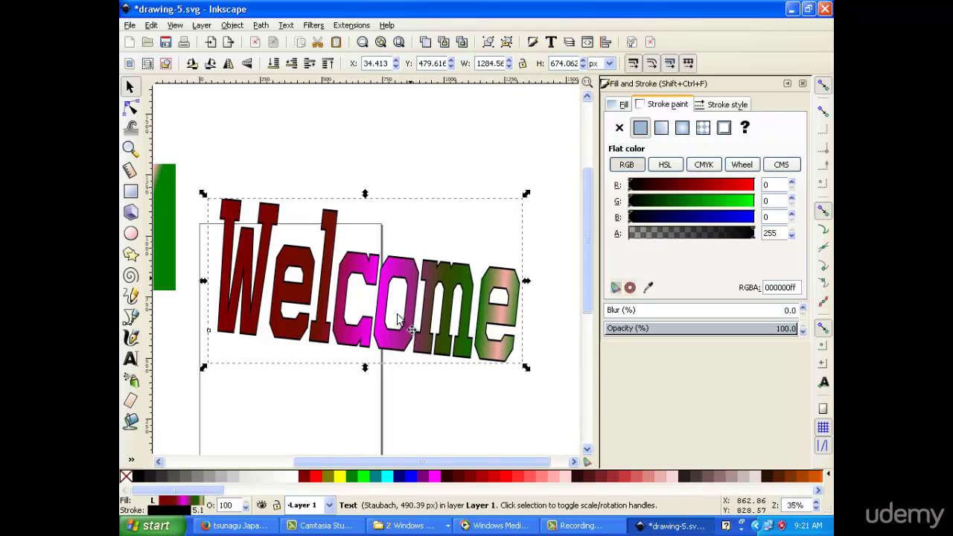
left_click(618, 127)
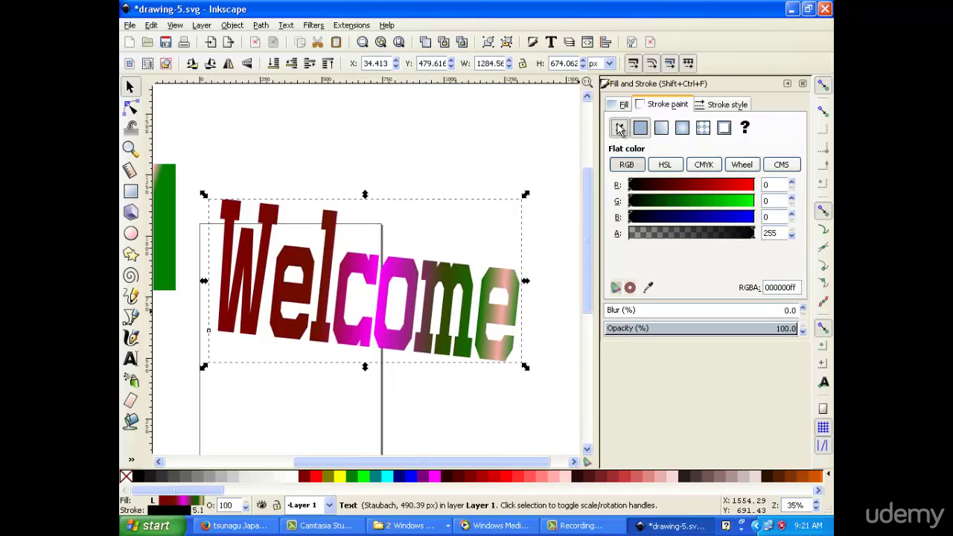
left_click(640, 128)
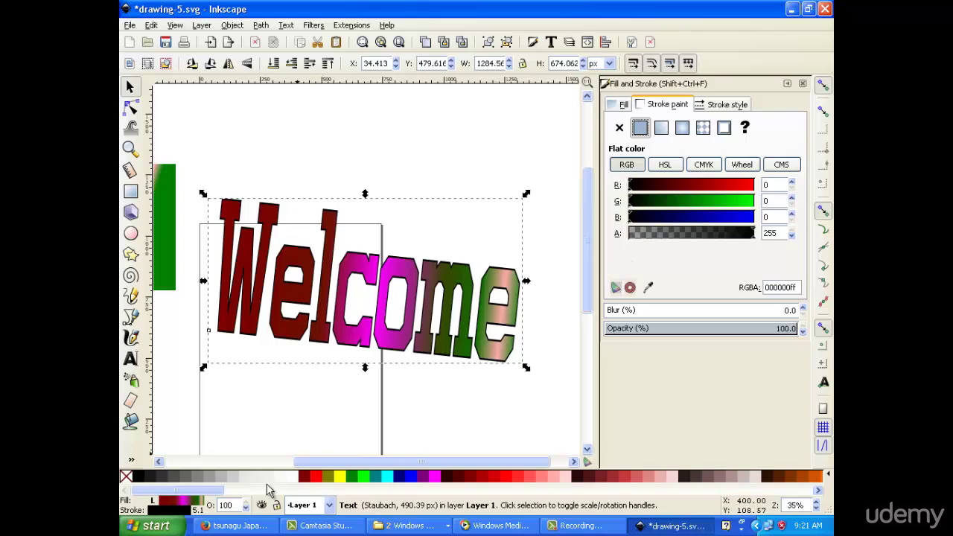
Switch the 5.100 px outline to round joins and return opacity to 100%
left_click(198, 510)
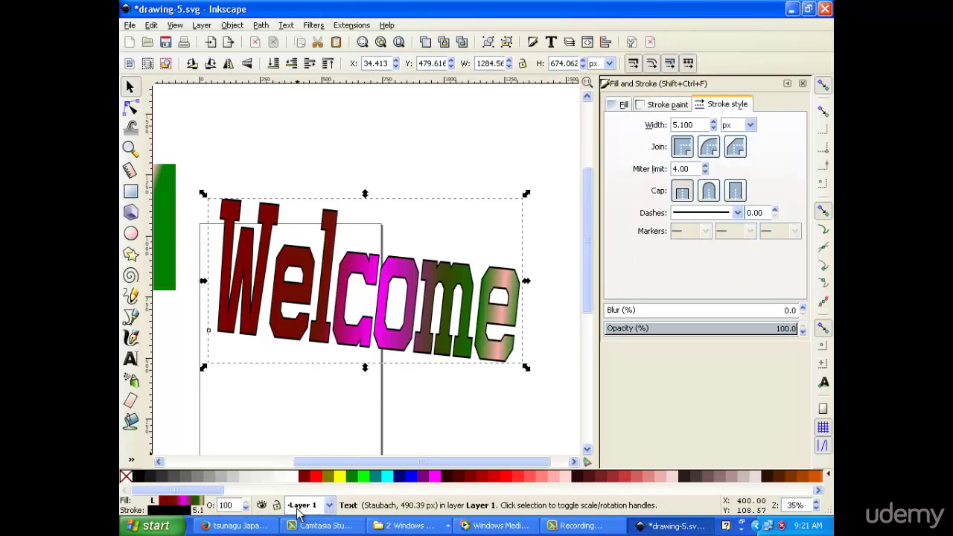
left_click(246, 509)
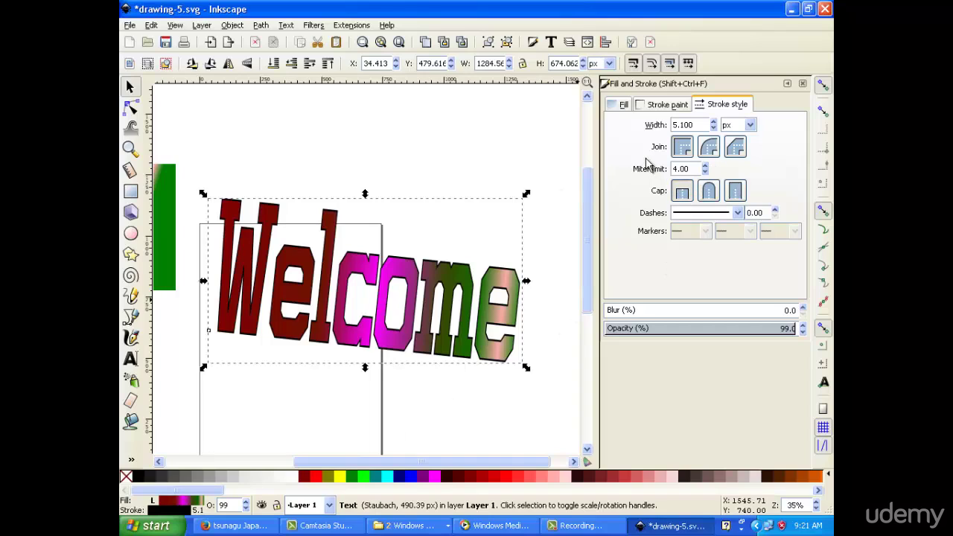
left_click(666, 108)
left_click(725, 105)
left_click(713, 148)
left_click(719, 152)
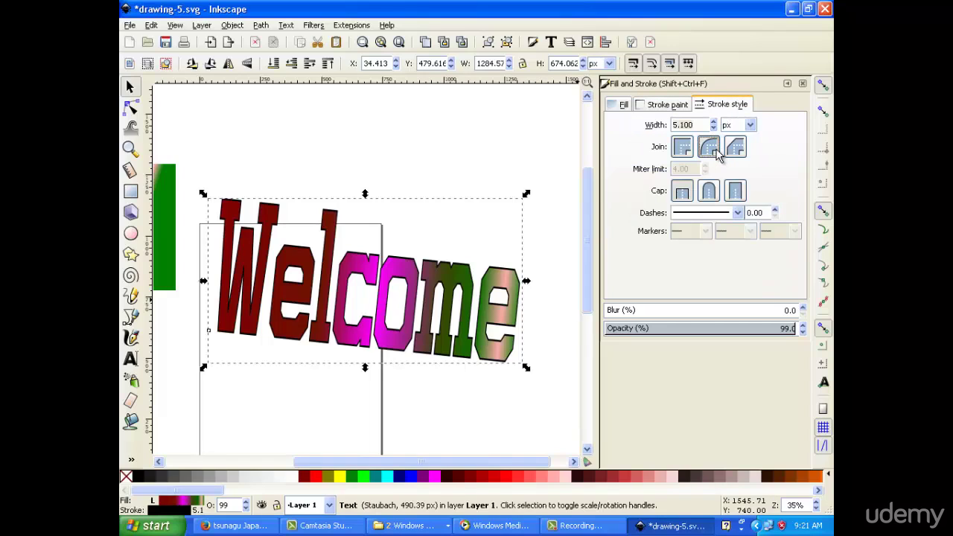
left_click(775, 209)
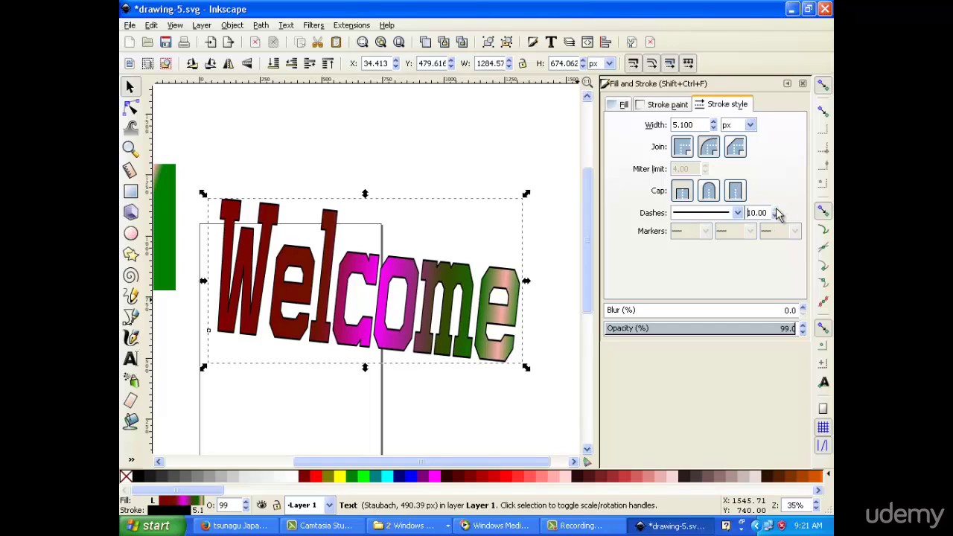
left_click(740, 328)
left_click_drag(739, 328, 831, 327)
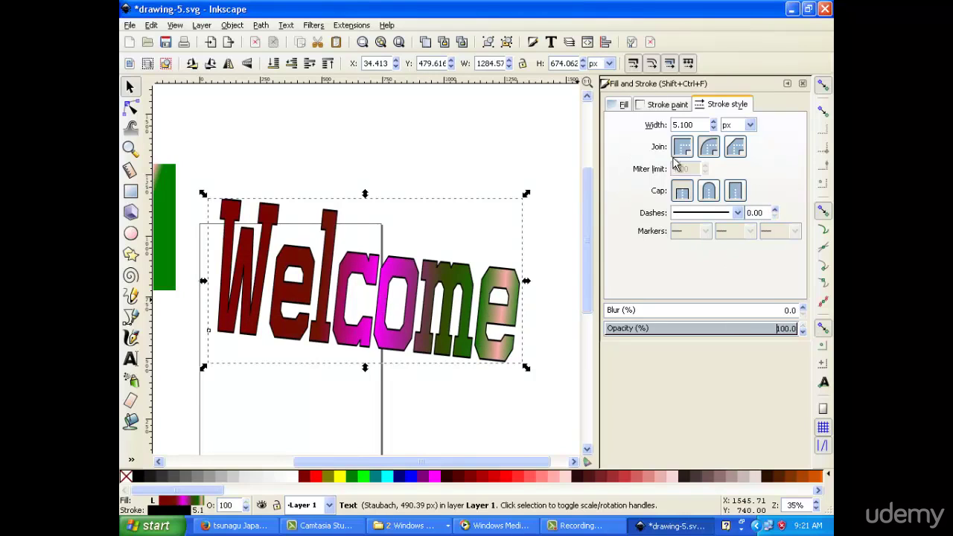